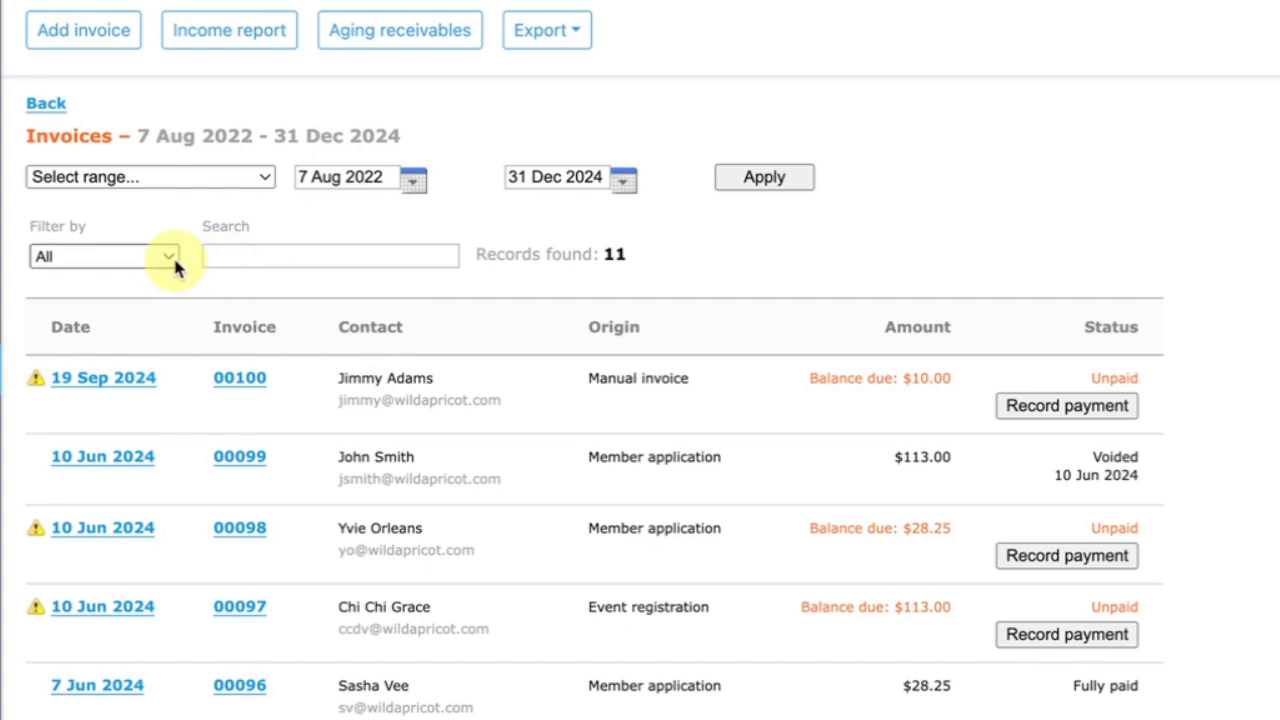
# Step: Filter the invoice list to invoices with open balance and search it for invoice 00100
pyautogui.click(170, 257)
pyautogui.click(166, 287)
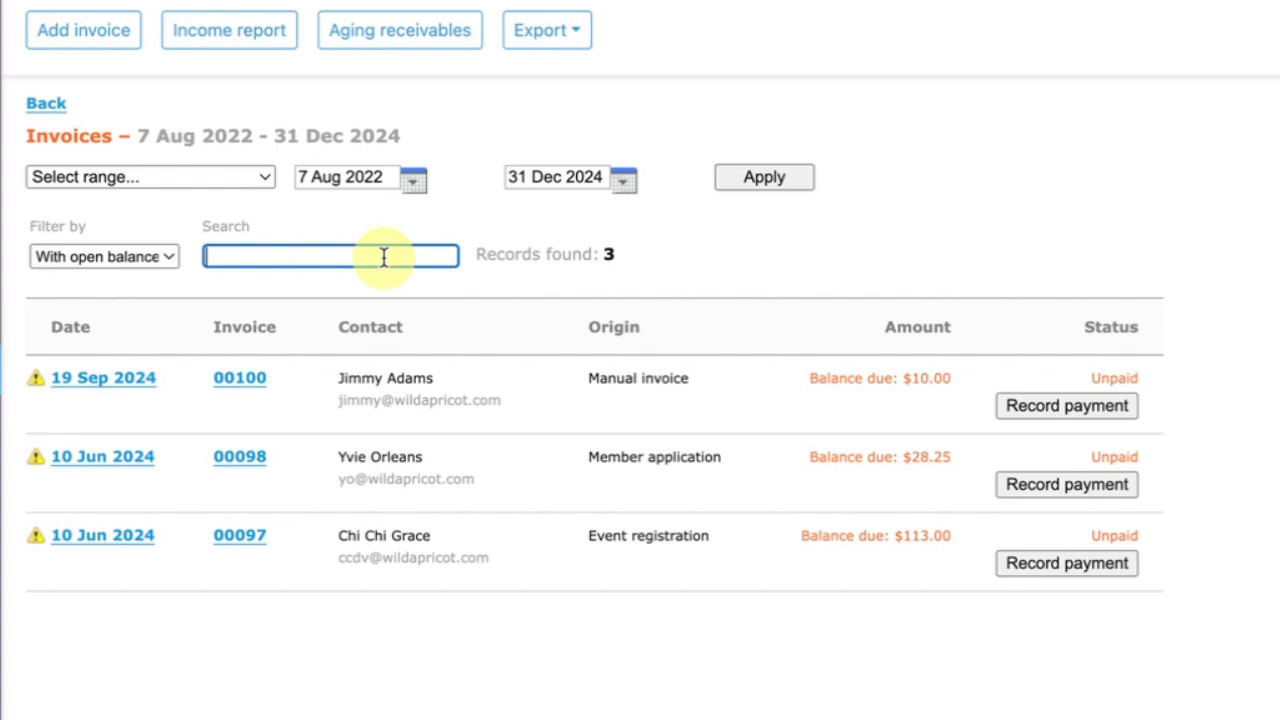
pyautogui.write('00100')
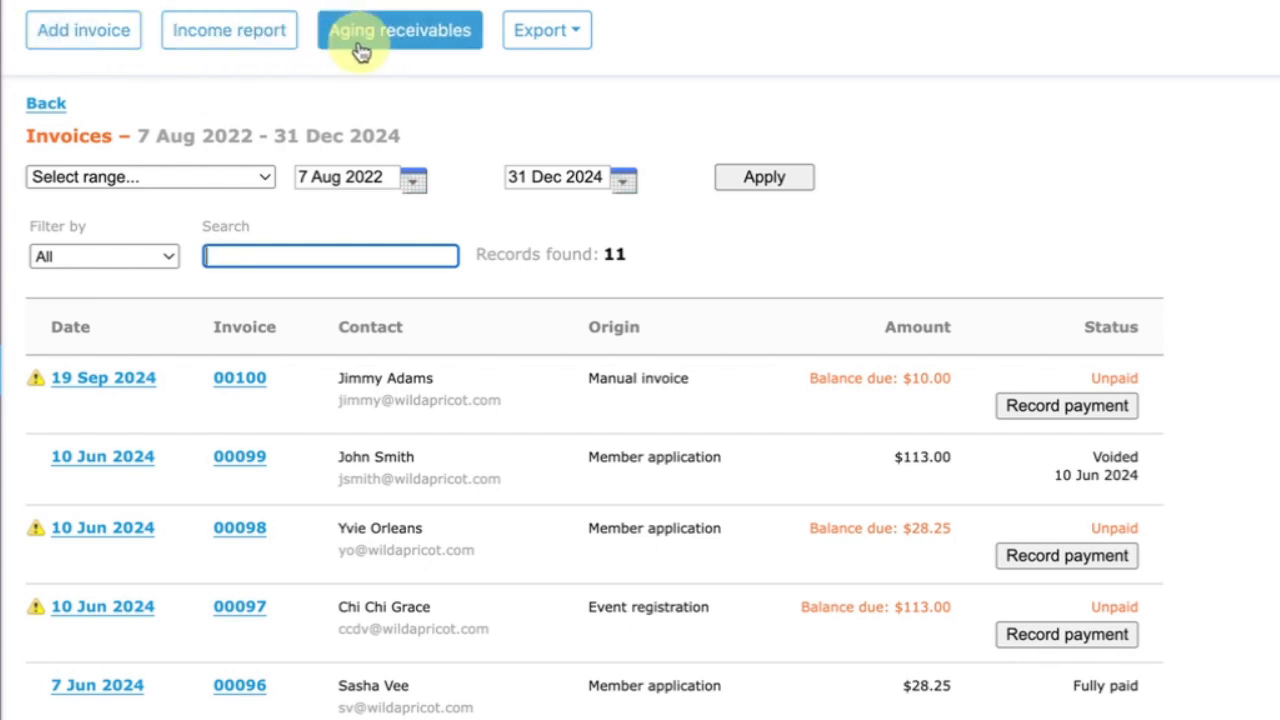
# Step: Show the export options available for the invoice list
pyautogui.click(585, 38)
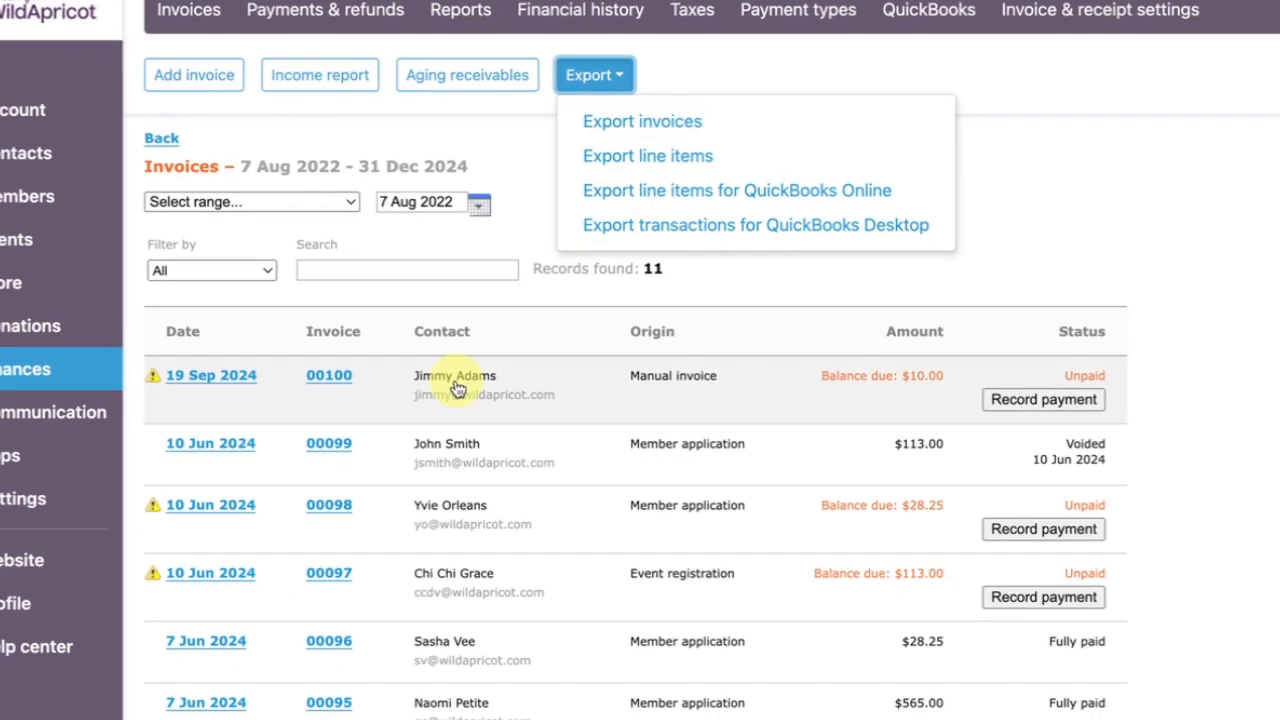
pyautogui.click(386, 390)
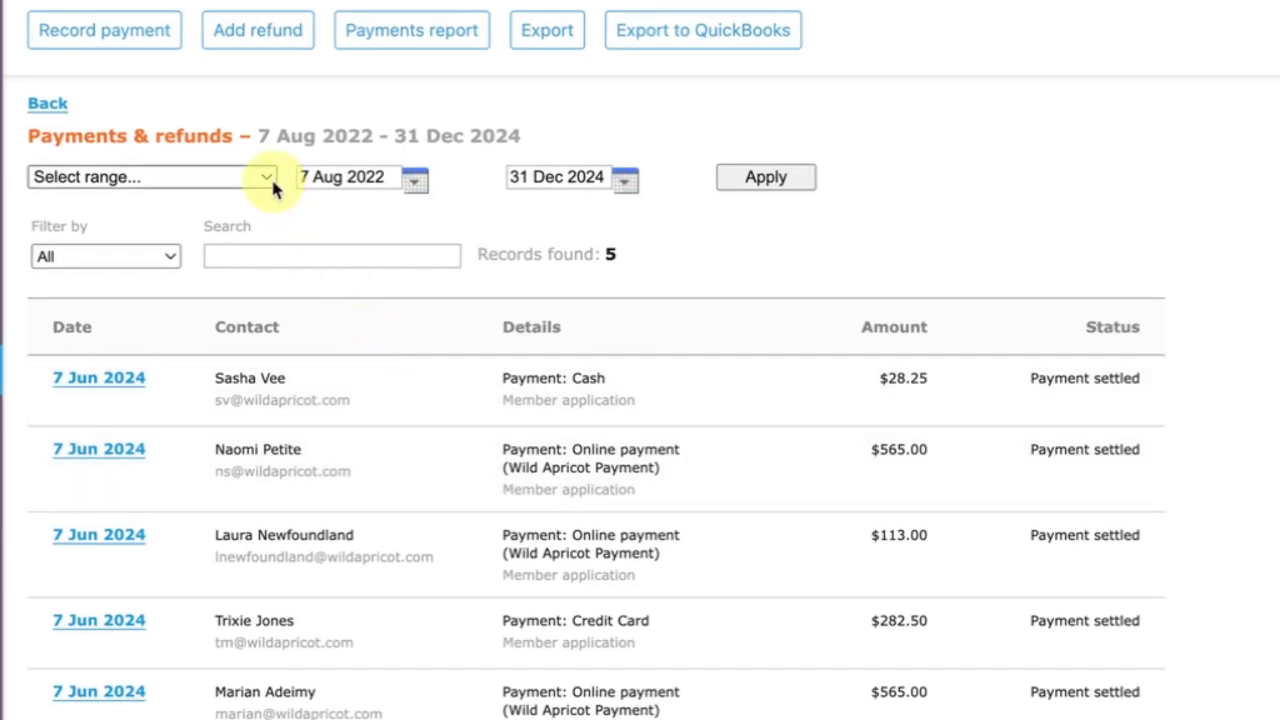
# Step: Review the filter and date range options of the payments and refunds list, keeping All, and activate its search
pyautogui.click(172, 258)
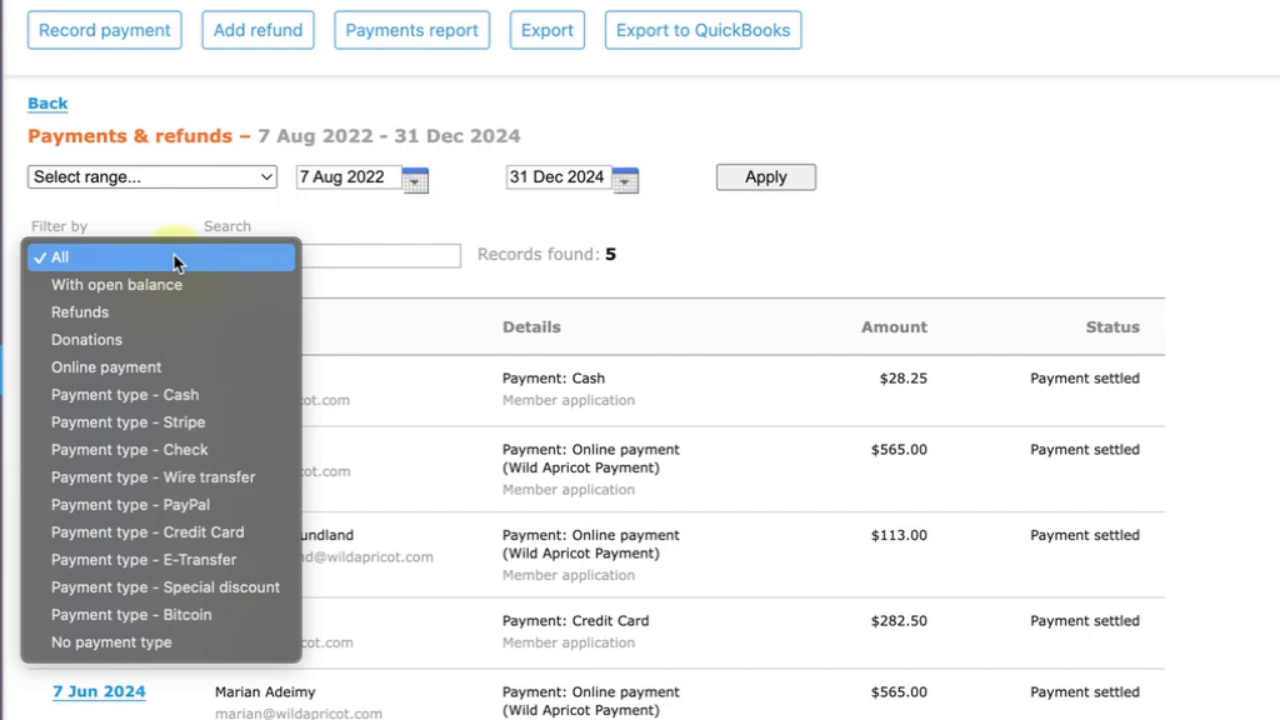
pyautogui.click(176, 260)
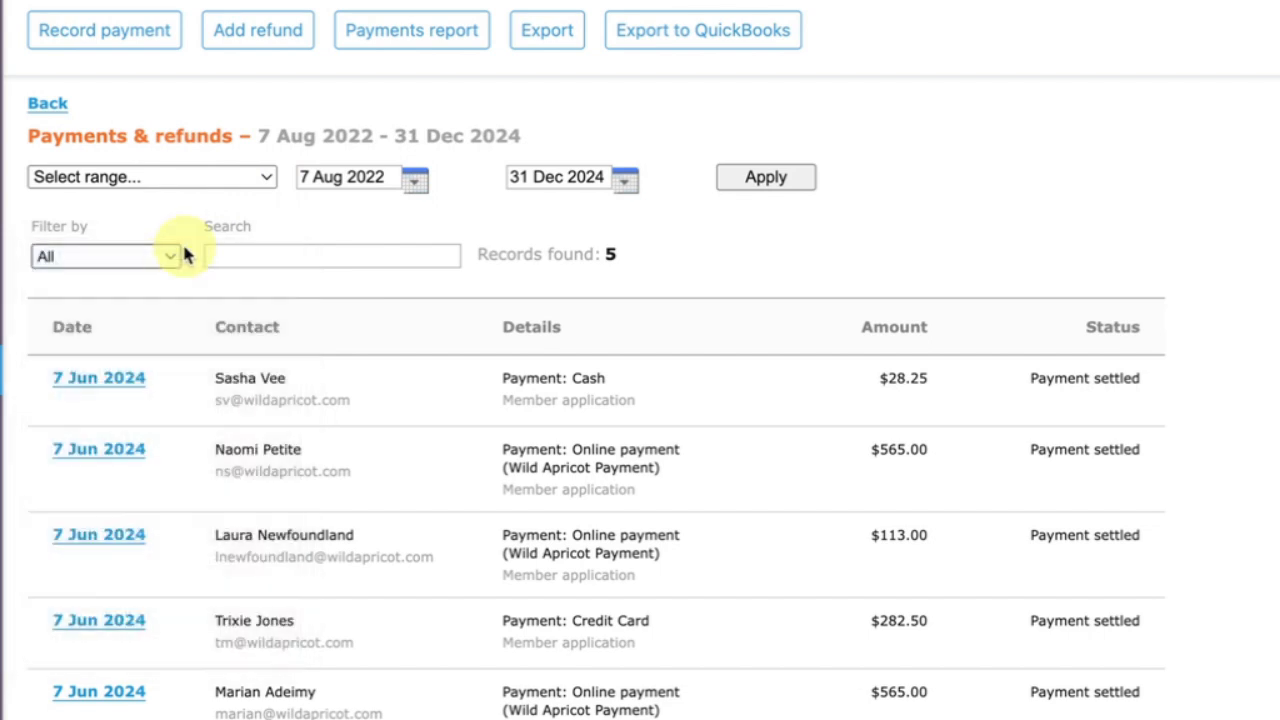
pyautogui.click(260, 181)
pyautogui.click(259, 179)
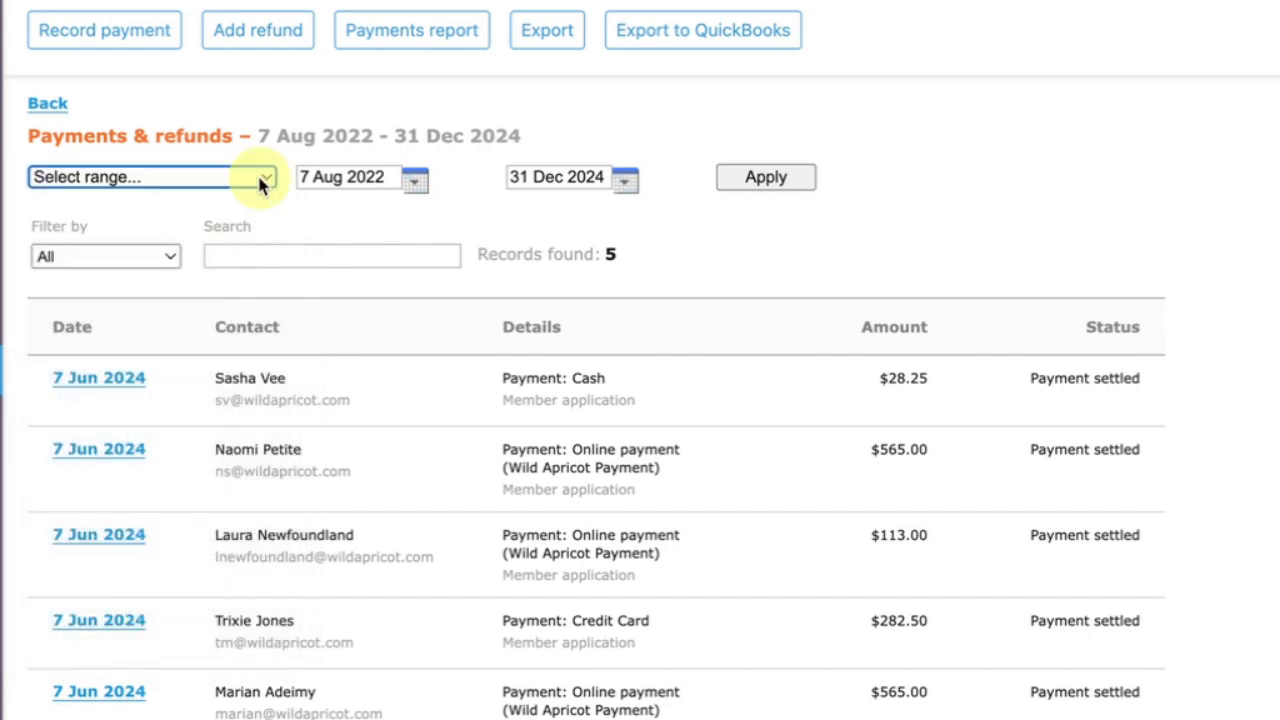
pyautogui.click(278, 254)
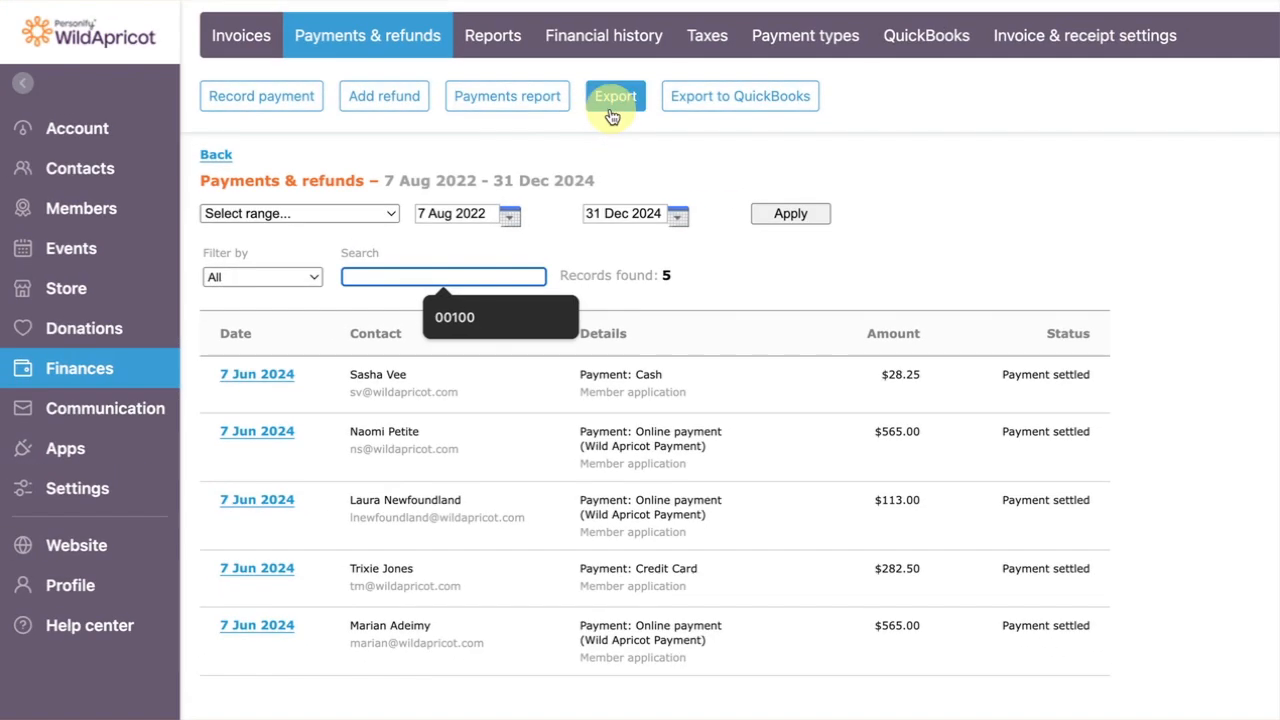
# Step: Open the export settings for payments and refunds and close them without exporting
pyautogui.click(605, 104)
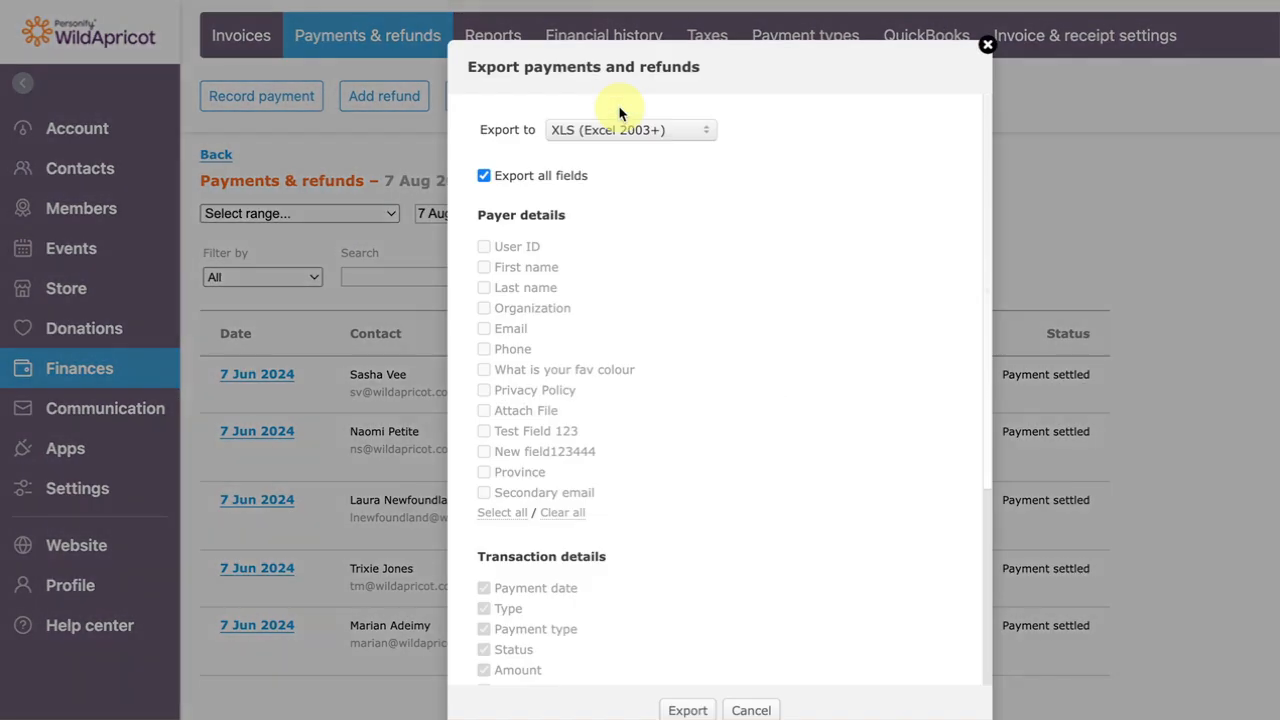
pyautogui.click(986, 46)
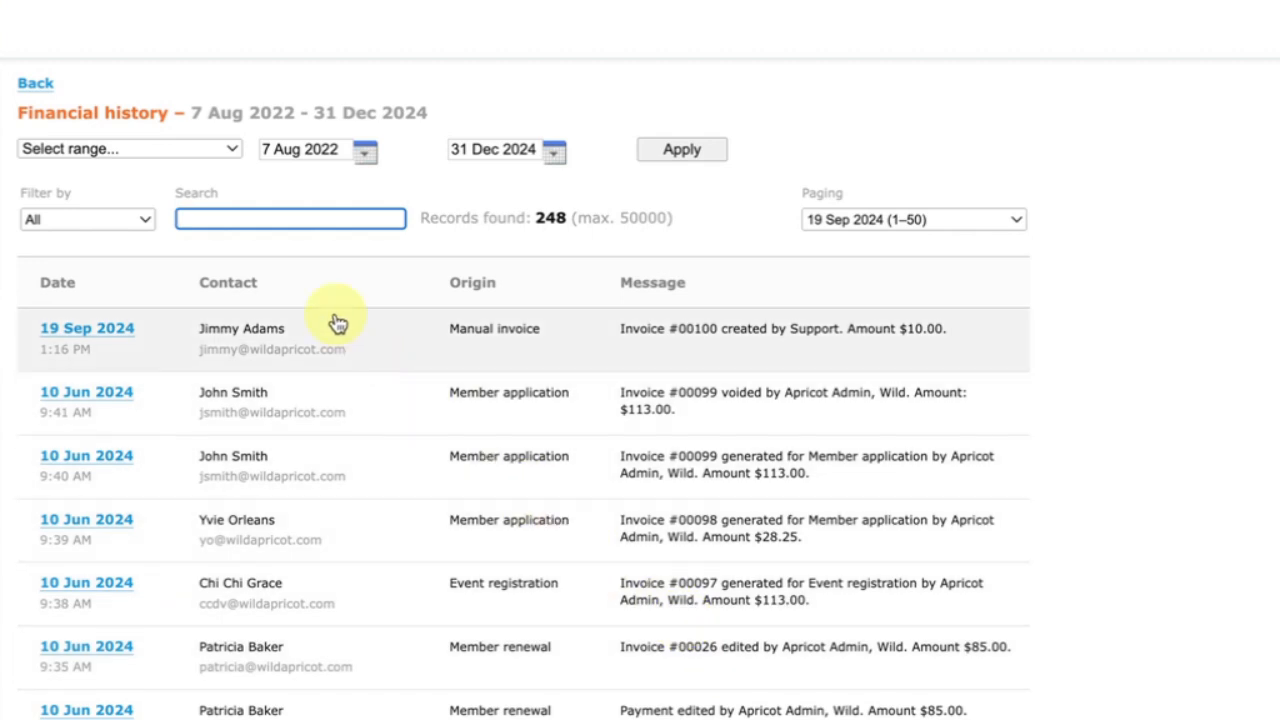
# Step: Review the date range and filter options of the financial history, keeping the filter on All
pyautogui.click(234, 159)
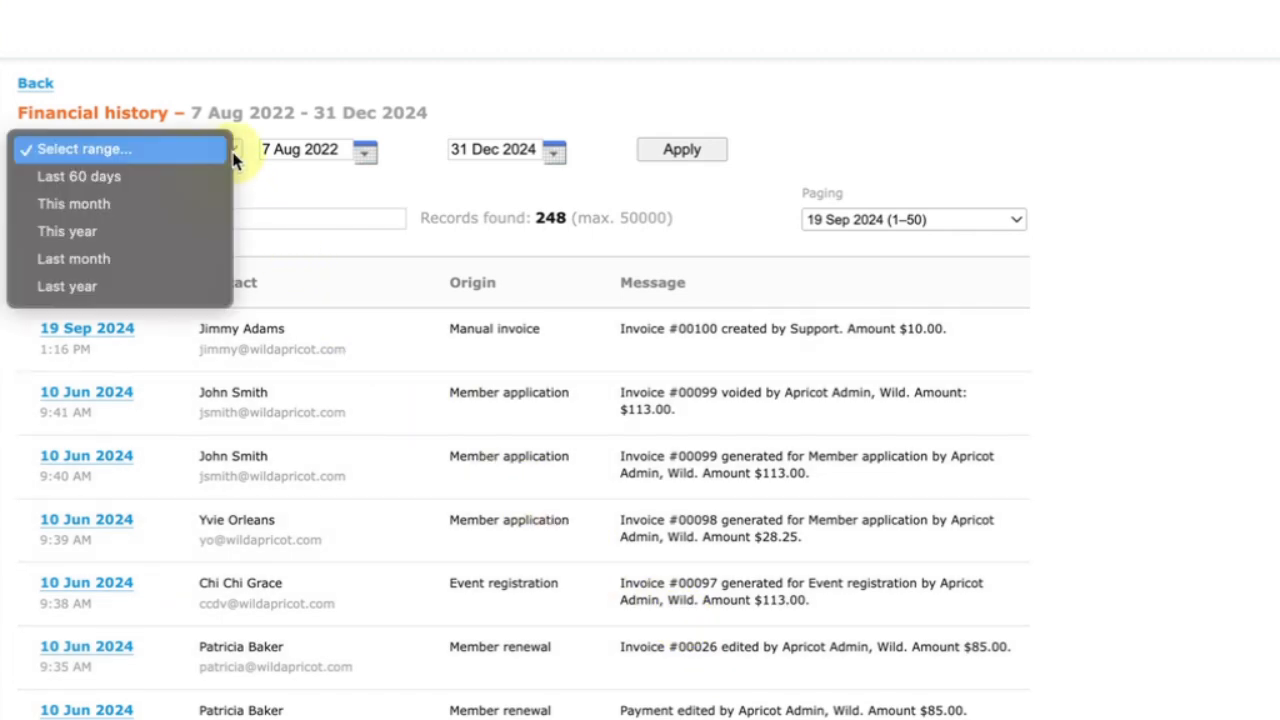
pyautogui.click(149, 222)
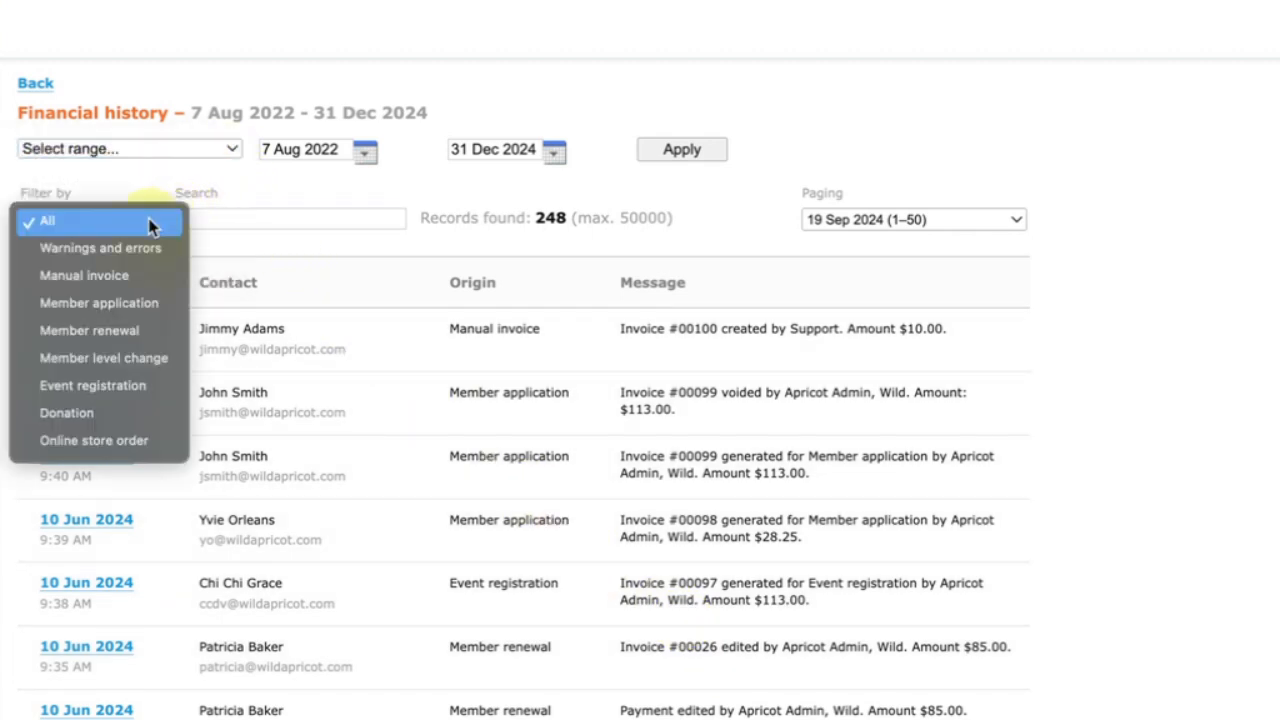
pyautogui.click(149, 222)
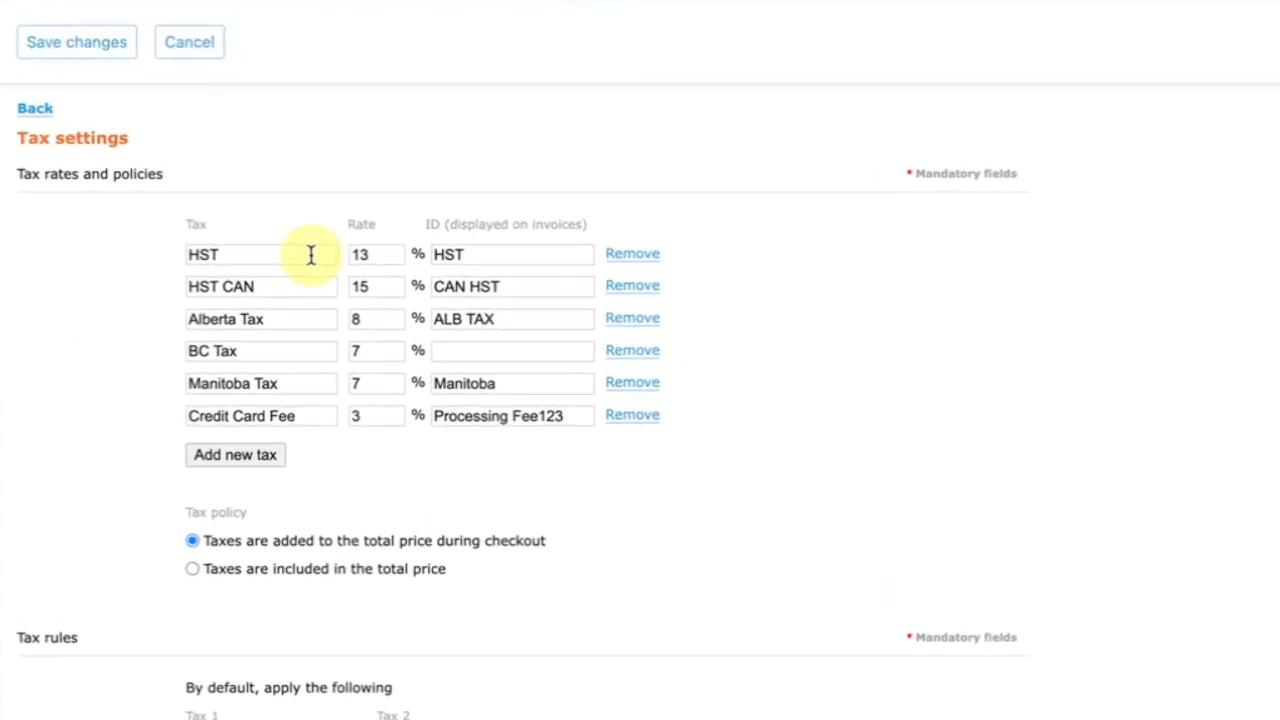
# Step: Set the tax policy to taxes included in the total price and the default Tax 2 to Alberta Tax
pyautogui.click(193, 570)
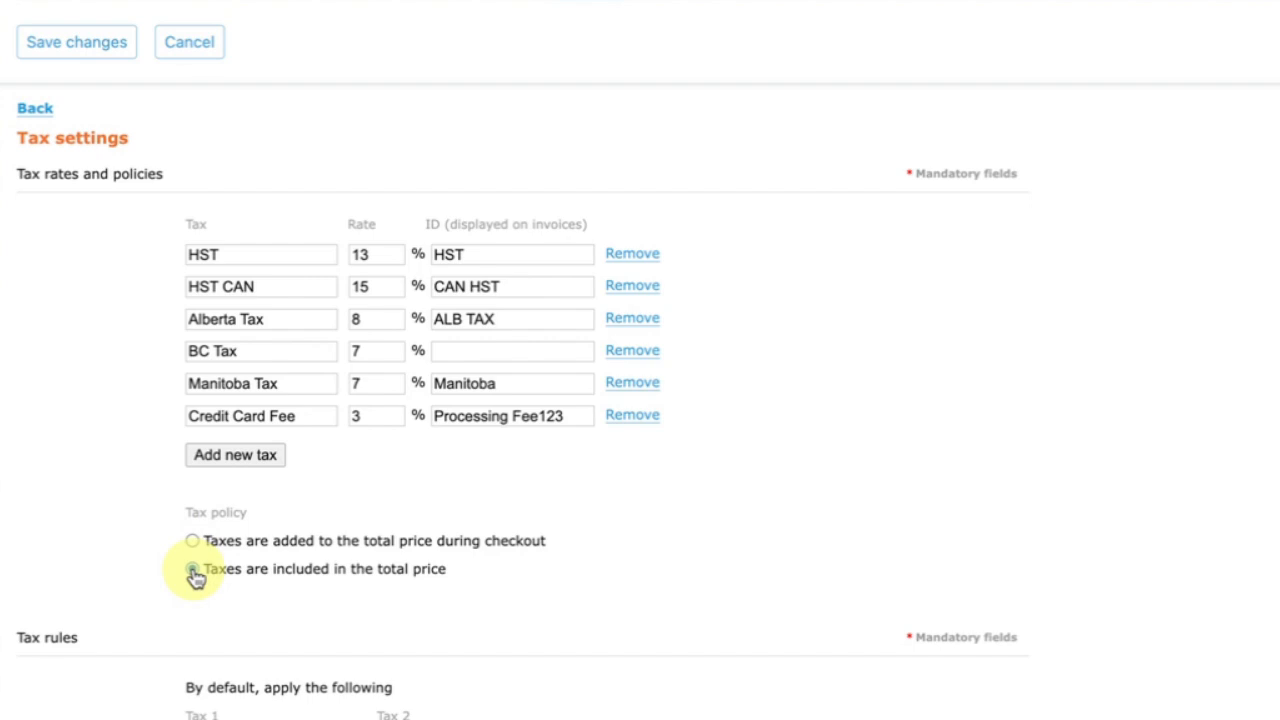
pyautogui.scroll(-3, 195, 578)
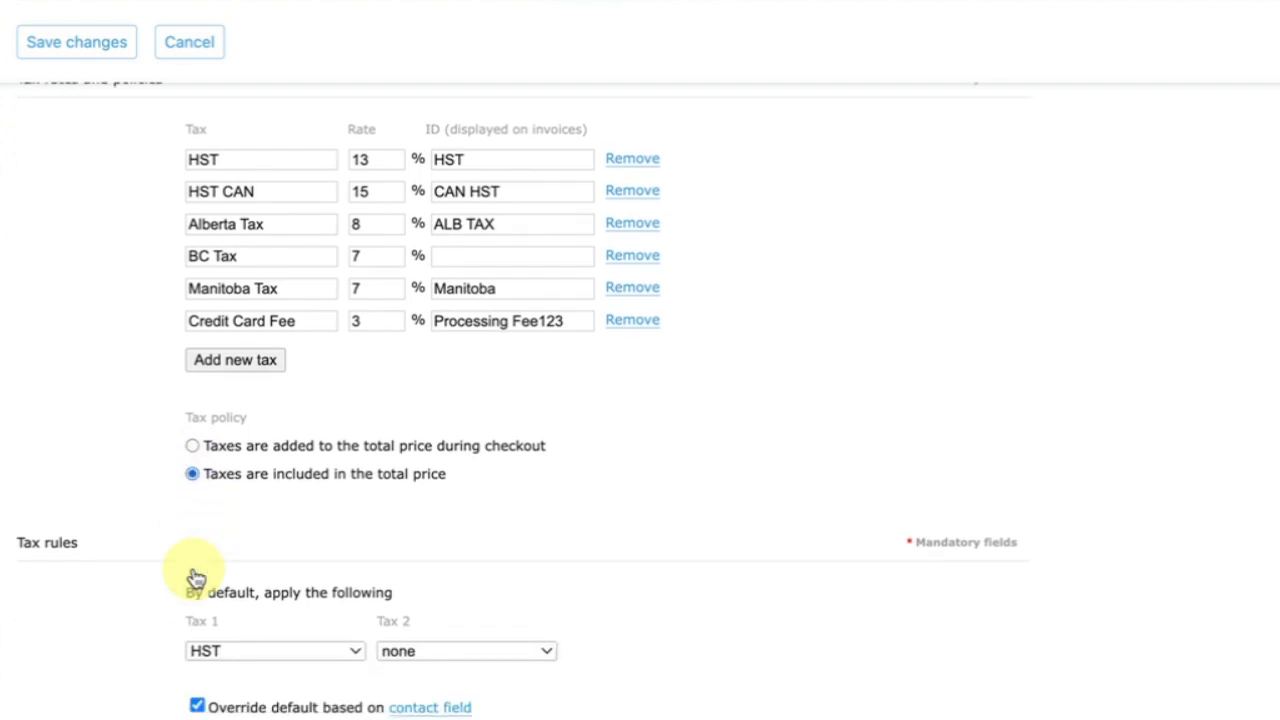
pyautogui.scroll(-3, 195, 578)
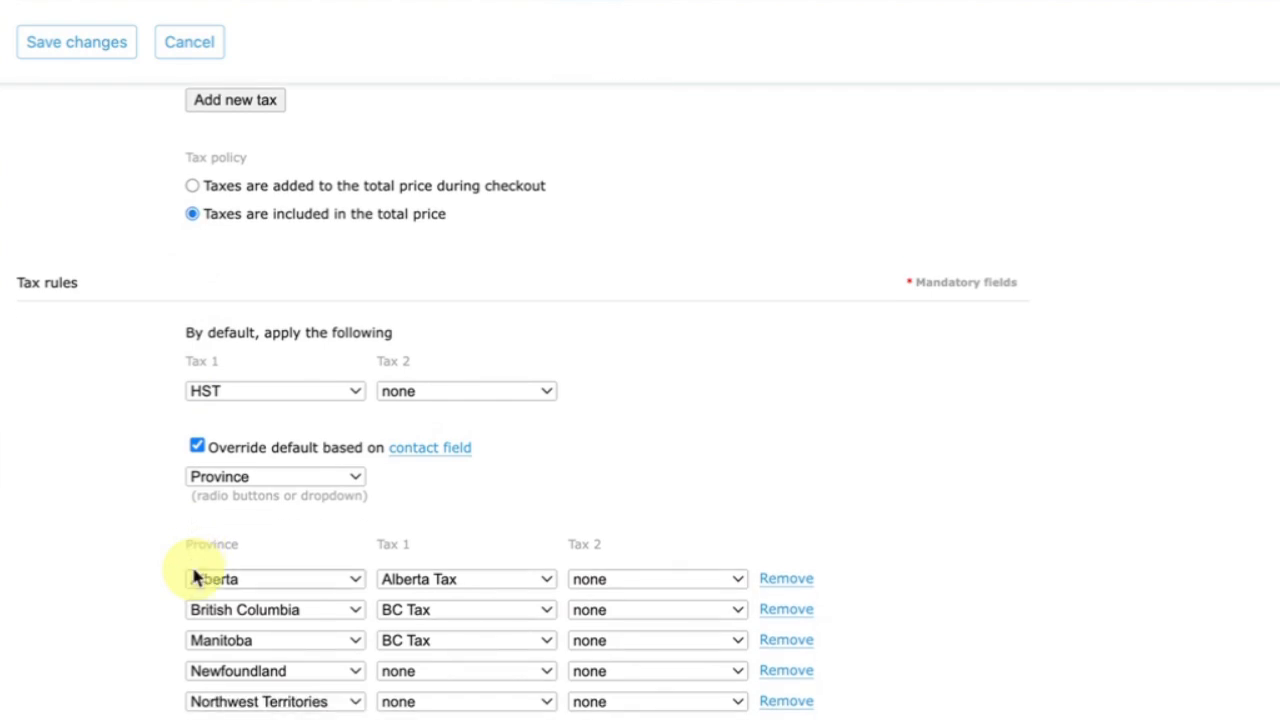
pyautogui.click(540, 393)
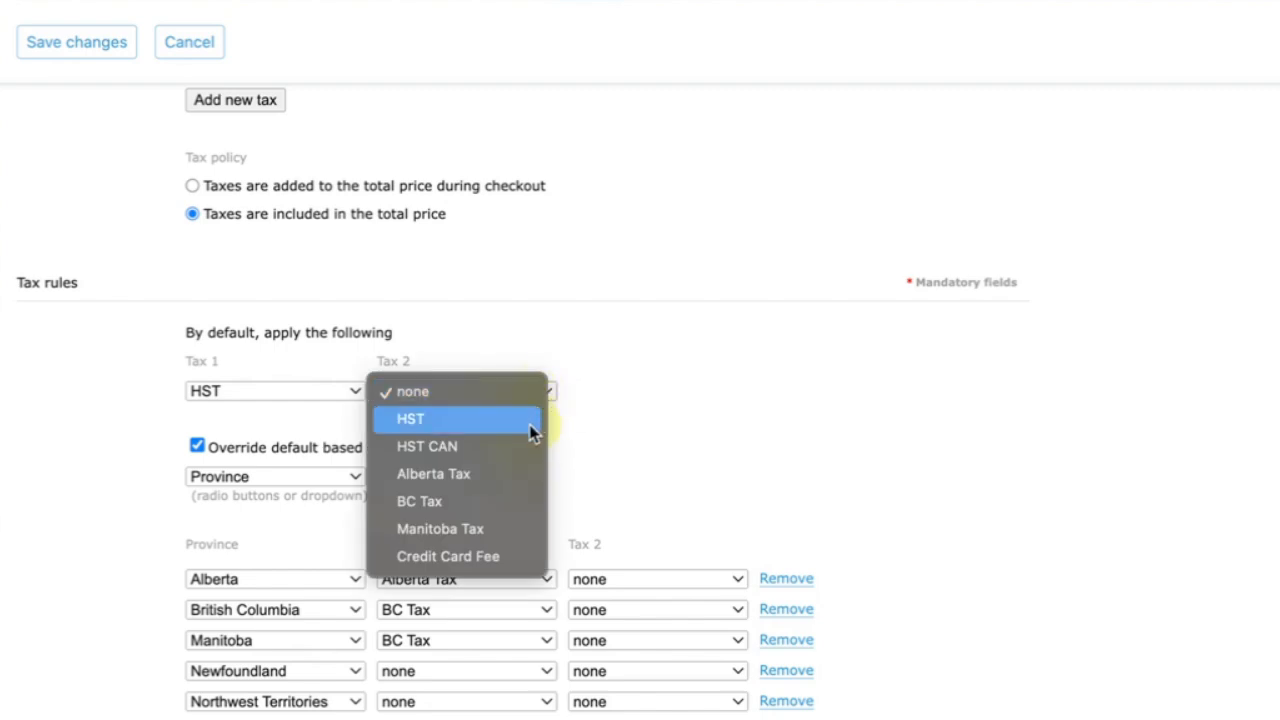
pyautogui.click(509, 474)
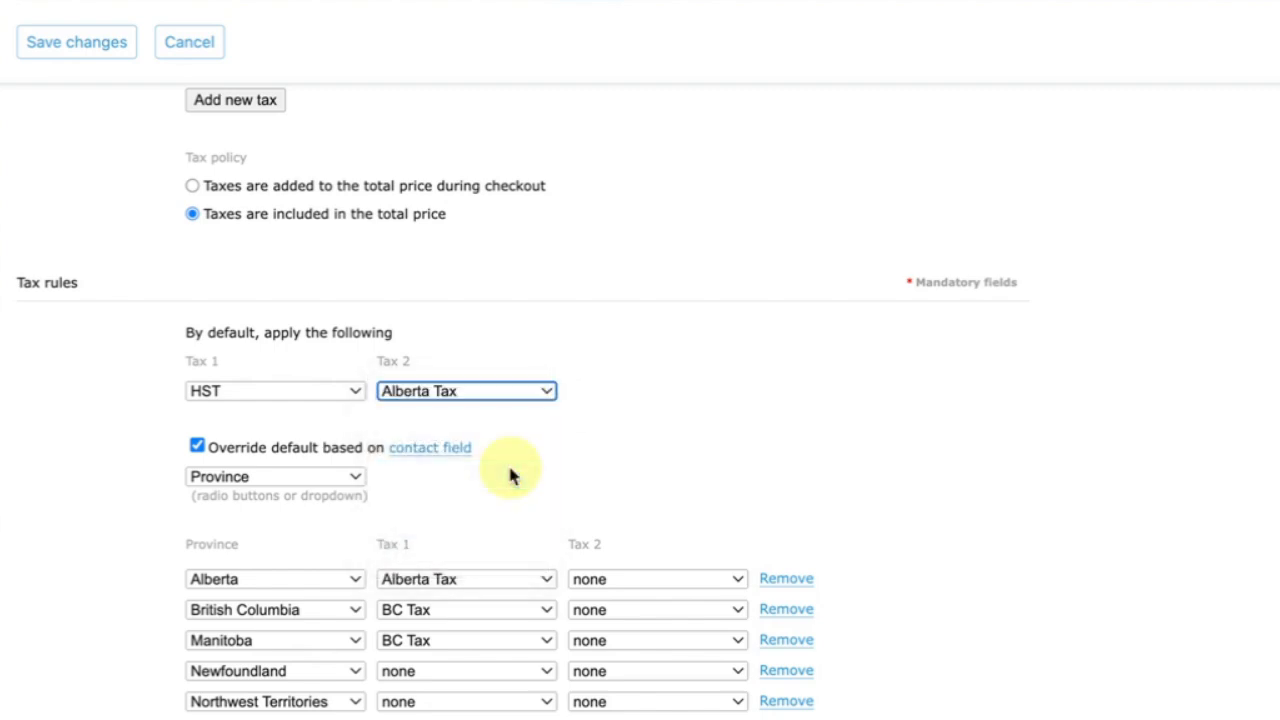
# Step: Keep Province as the contact field that overrides the default taxes and review the province rules and tax scope
pyautogui.click(350, 482)
pyautogui.click(340, 480)
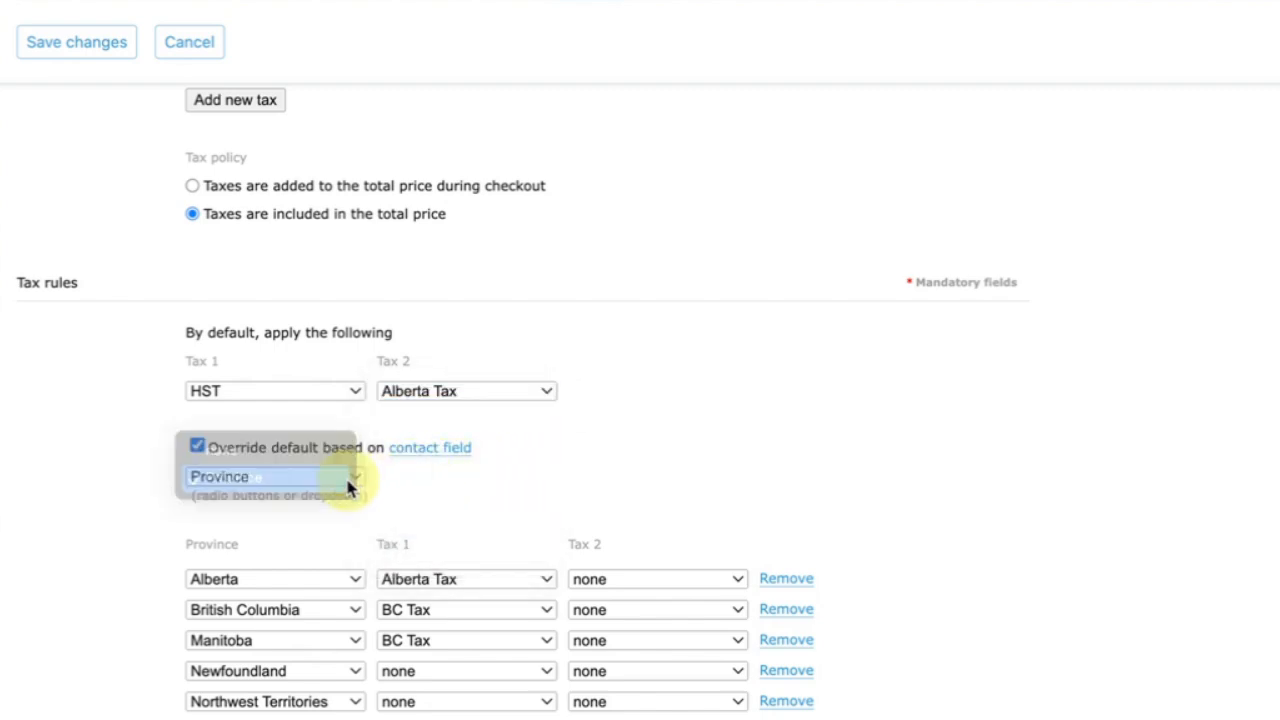
pyautogui.scroll(-5, 347, 487)
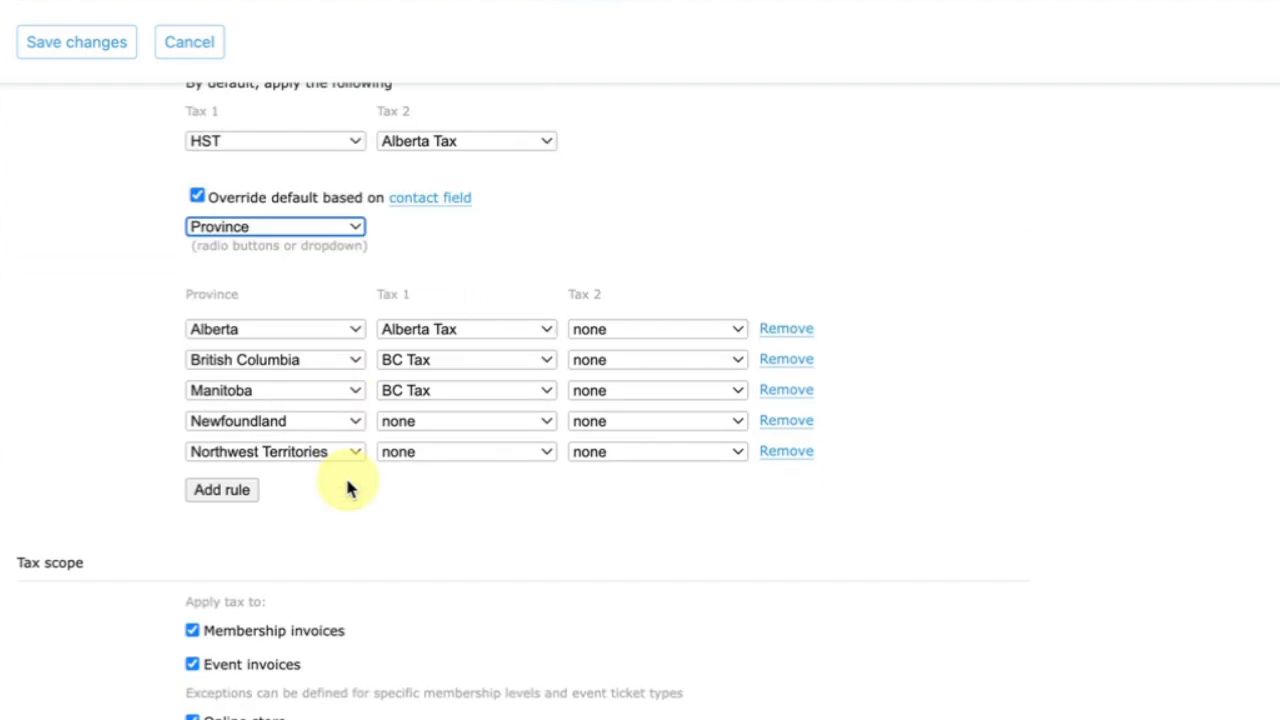
pyautogui.scroll(-1, 349, 487)
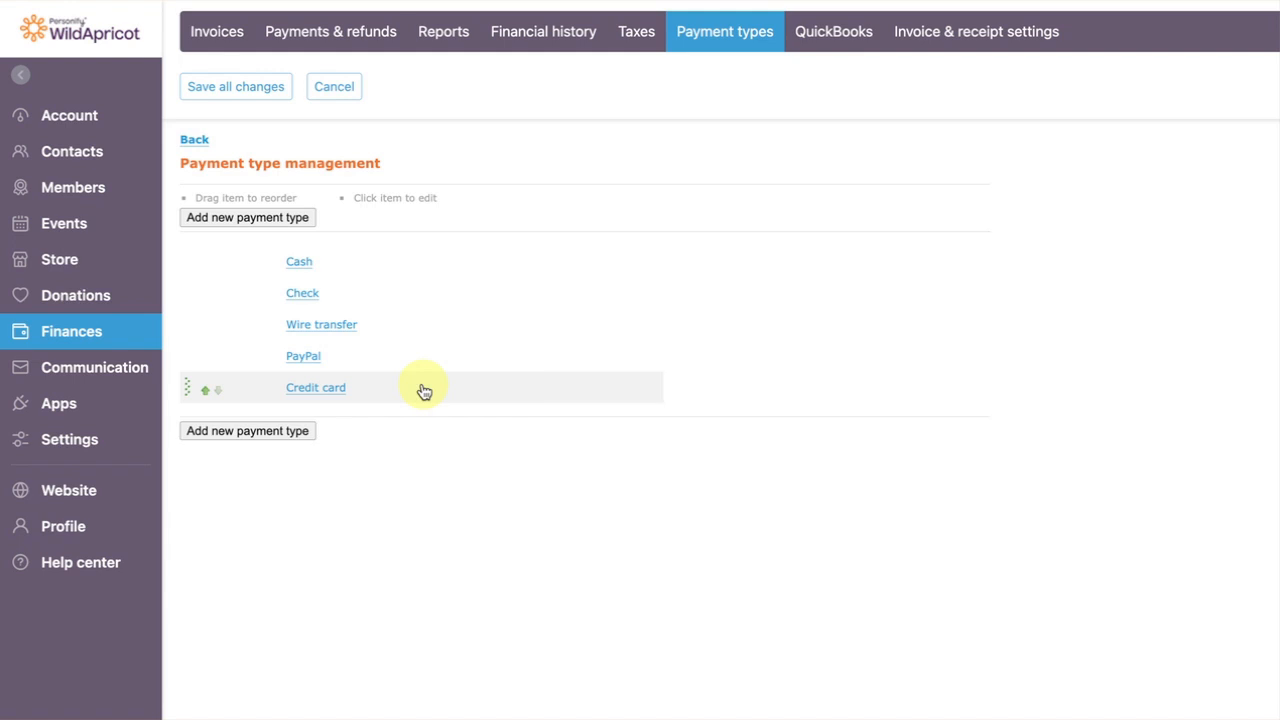
# Step: Start adding a new payment type
pyautogui.click(287, 218)
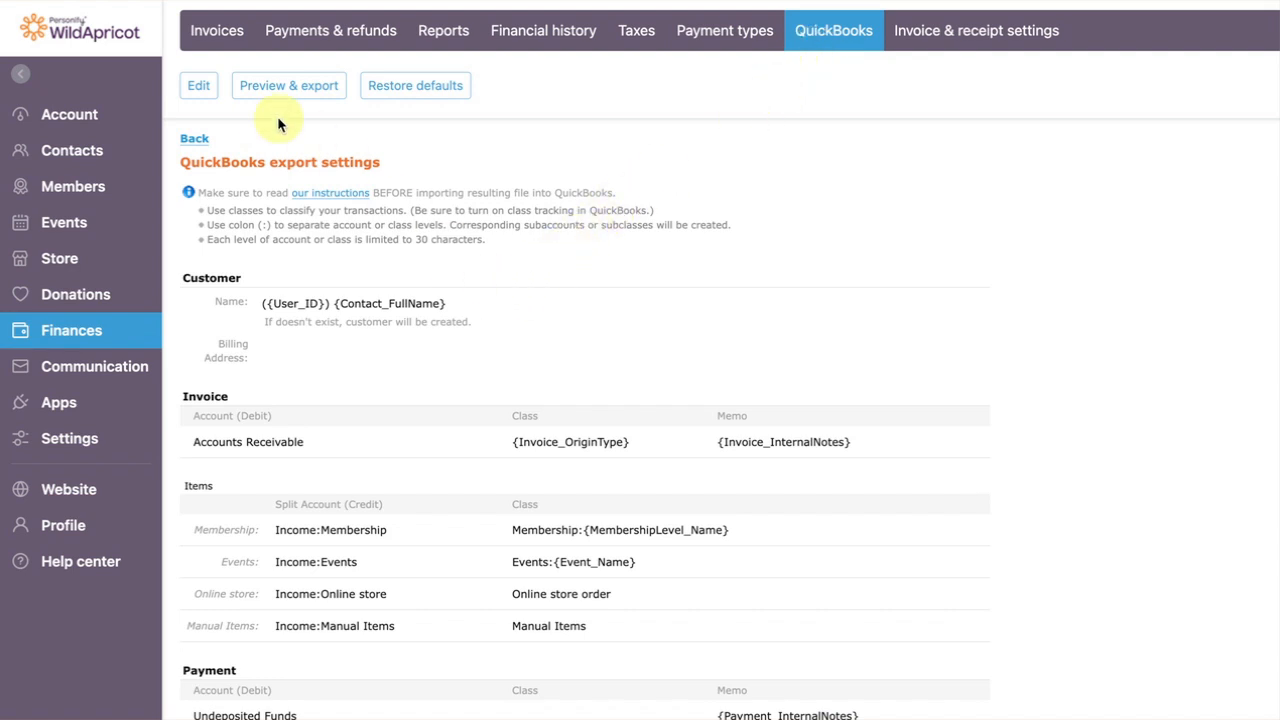
# Step: Open the QuickBooks export settings for editing and examine the invoice, item and payment account fields
pyautogui.click(214, 93)
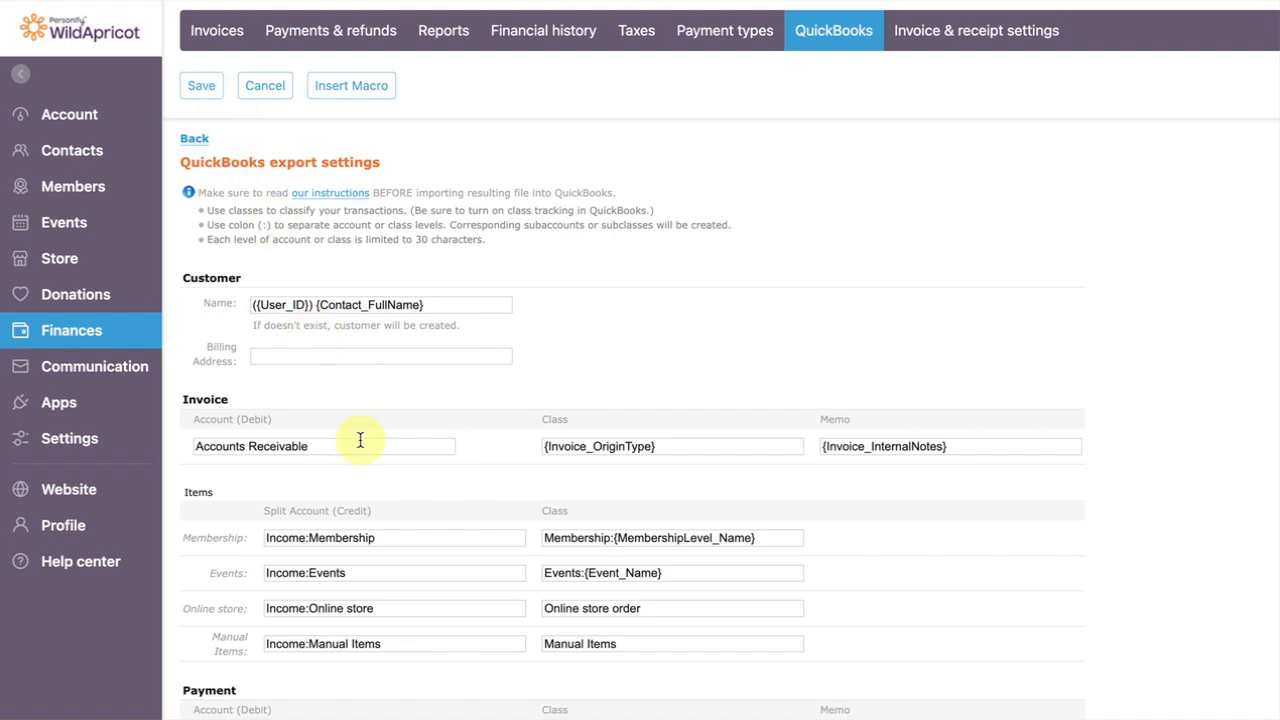
pyautogui.click(360, 440)
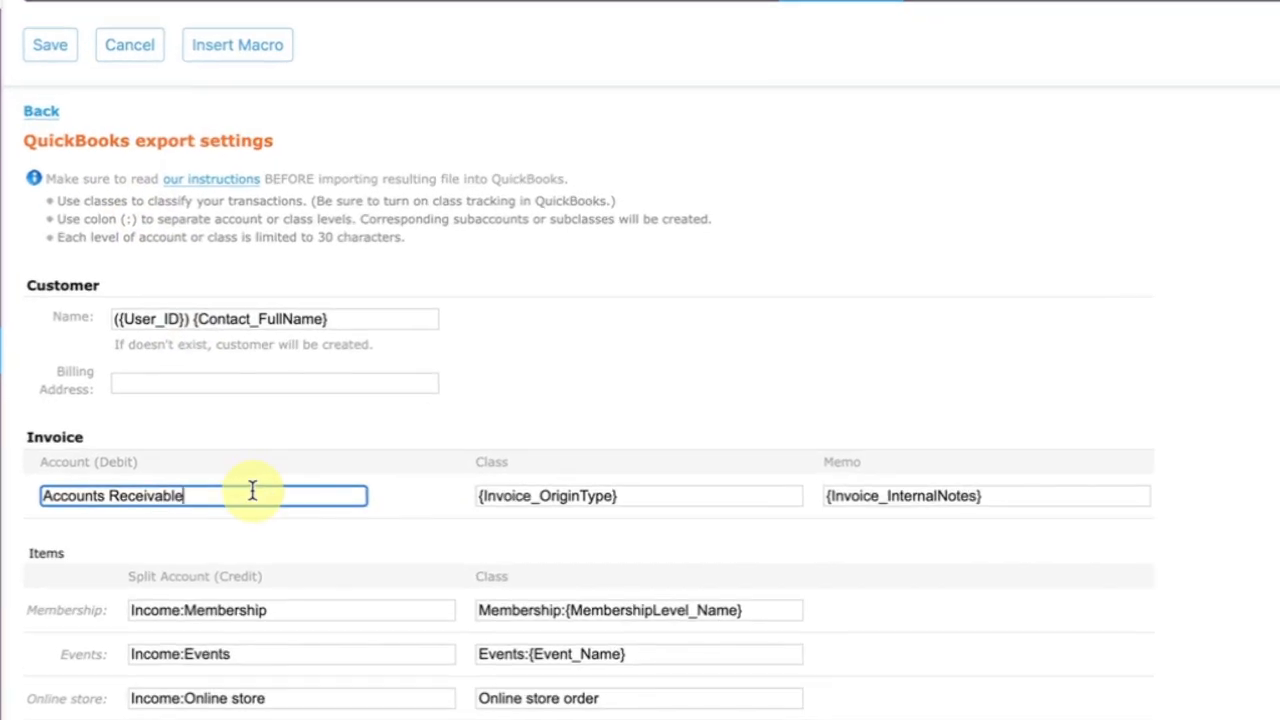
pyautogui.scroll(-3, 252, 490)
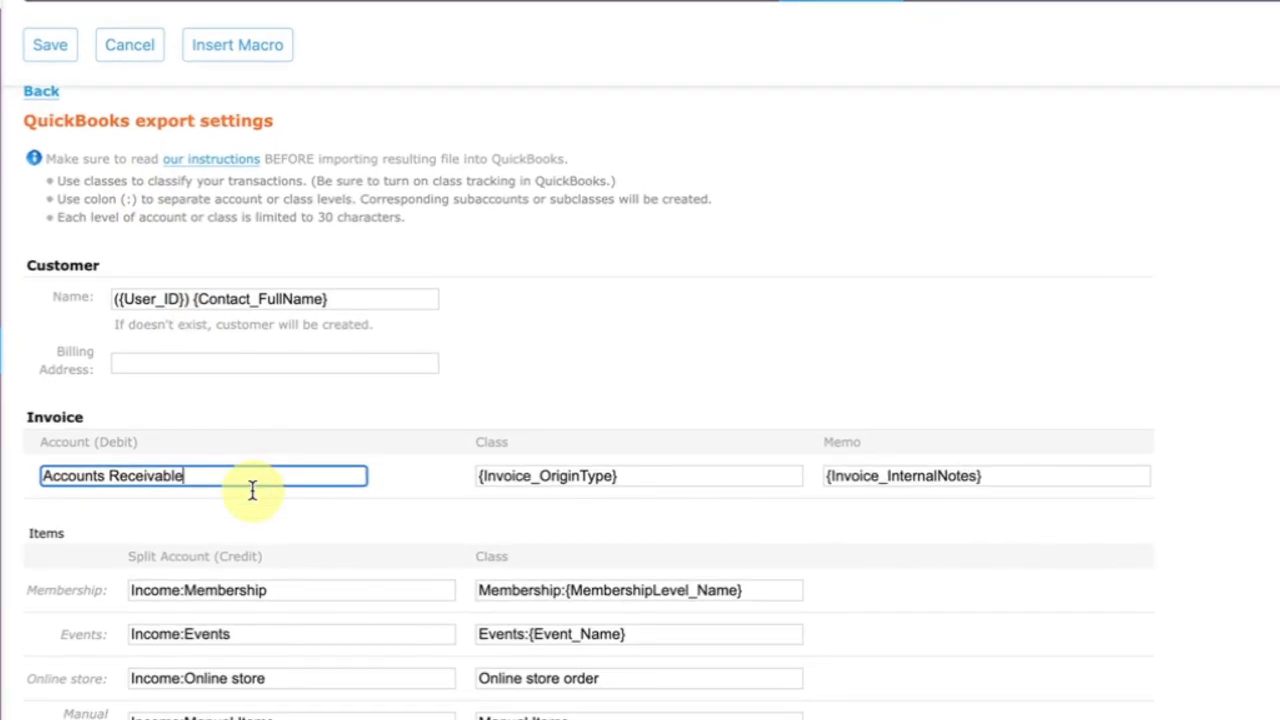
pyautogui.scroll(-3, 252, 490)
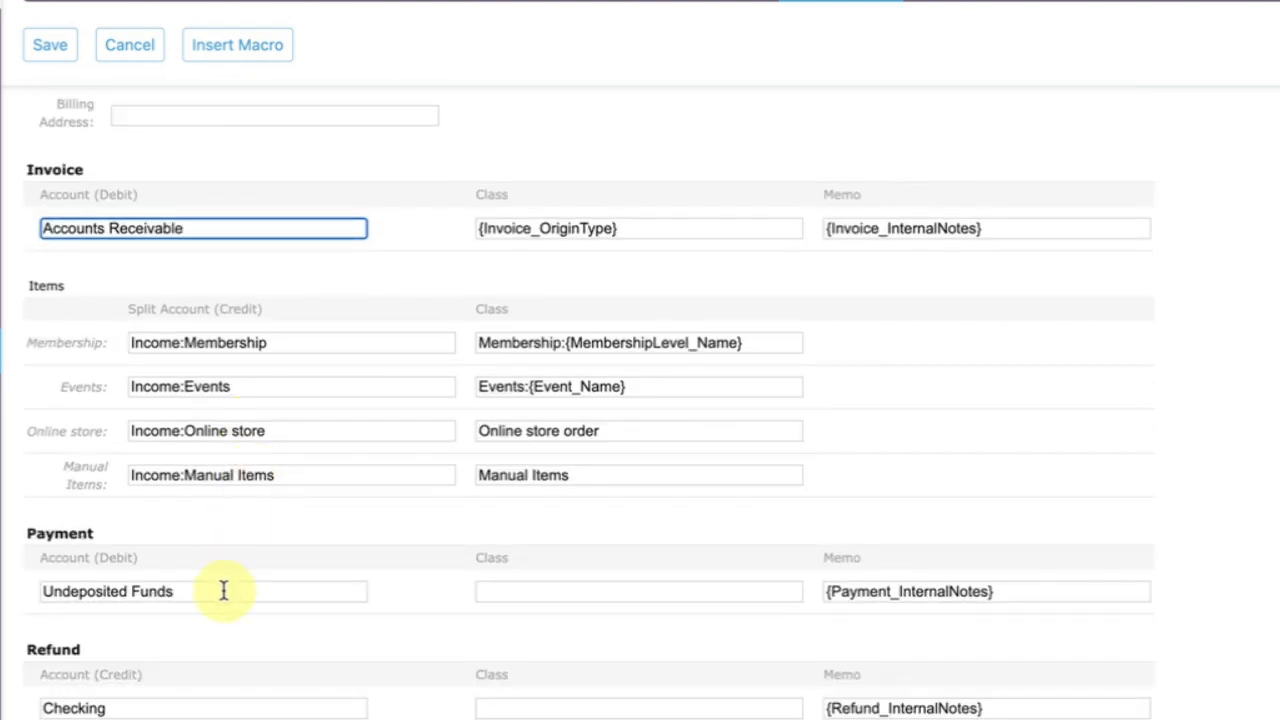
pyautogui.click(223, 591)
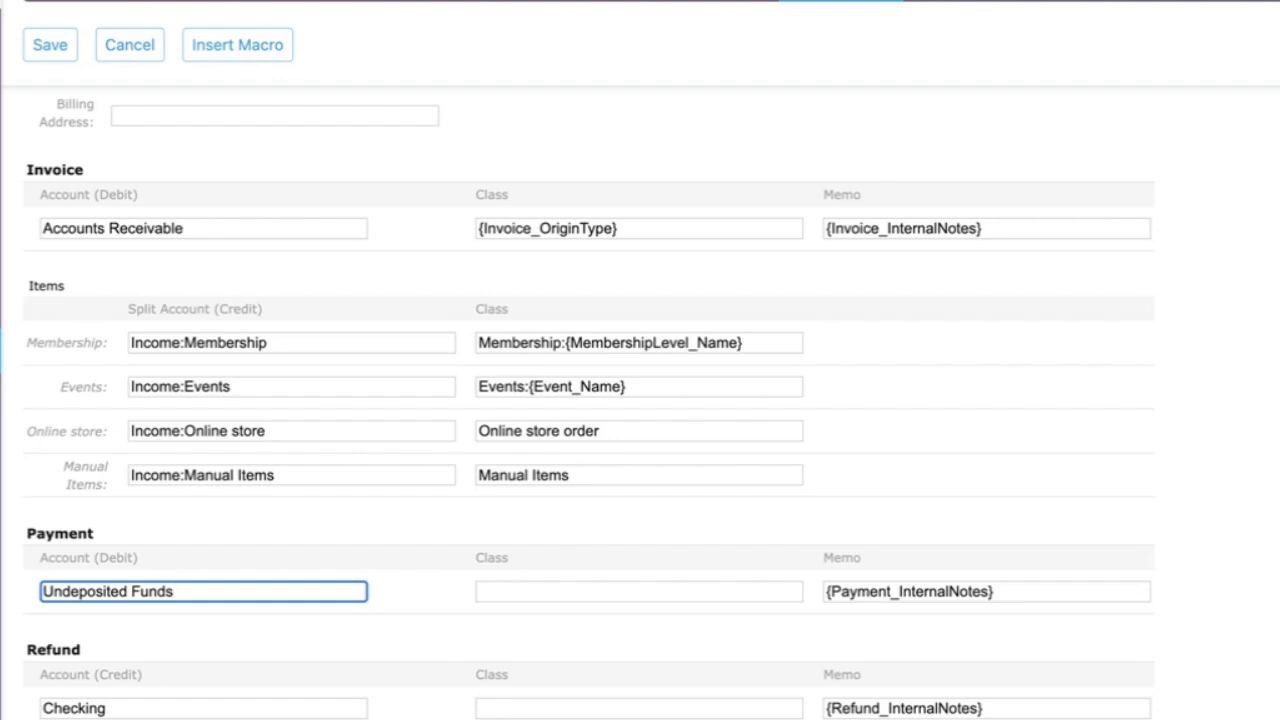
# Step: Browse the macros available for the payment class, close the list without inserting any, and go to the payment memo
pyautogui.click(563, 591)
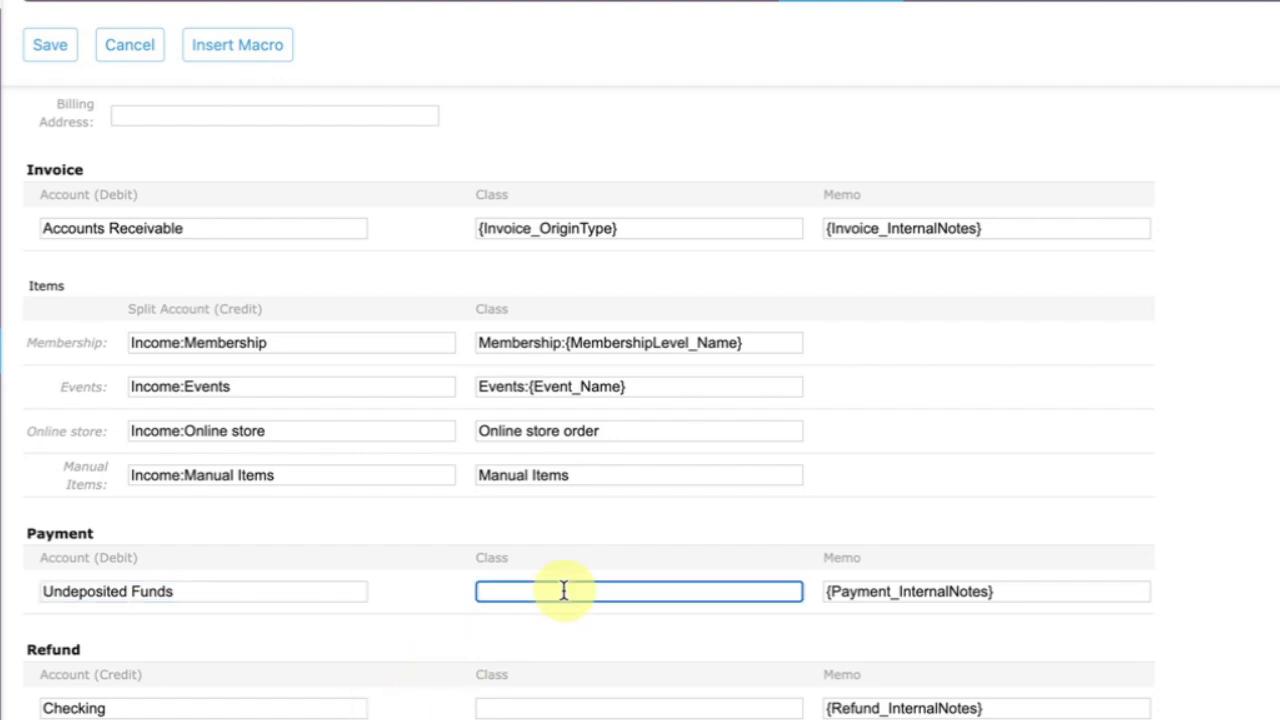
pyautogui.click(242, 48)
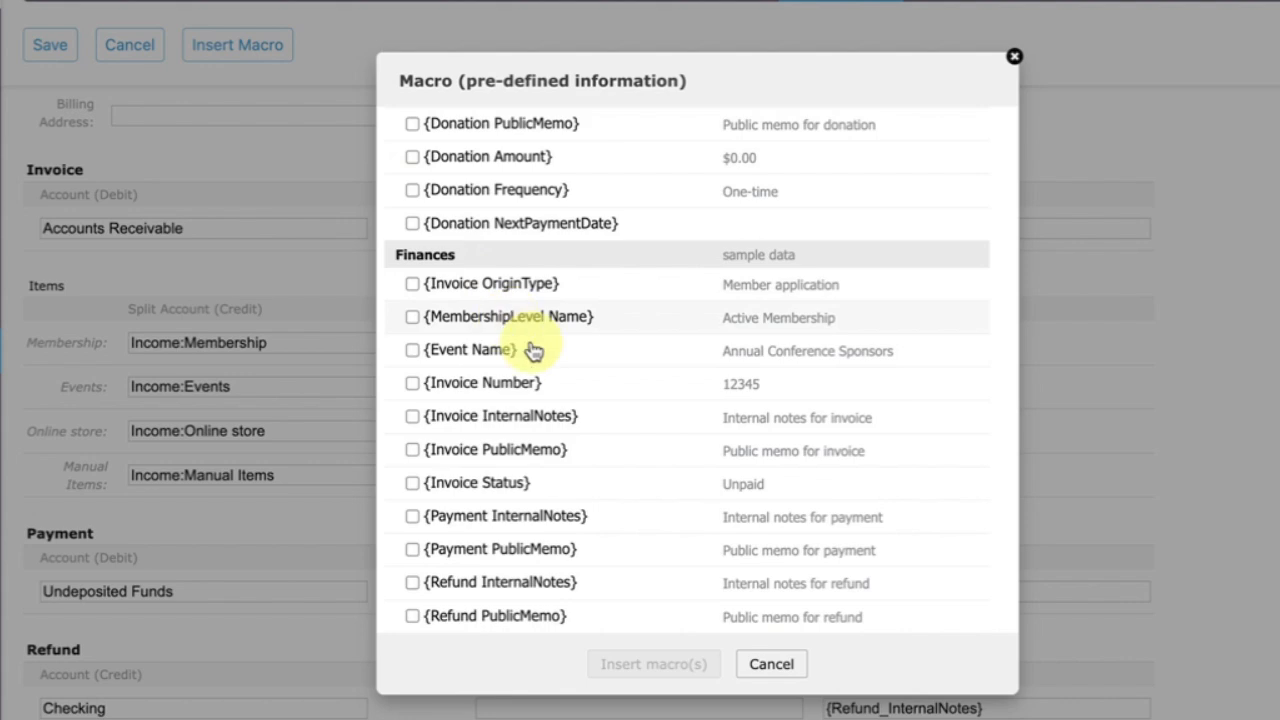
pyautogui.scroll(3, 586, 406)
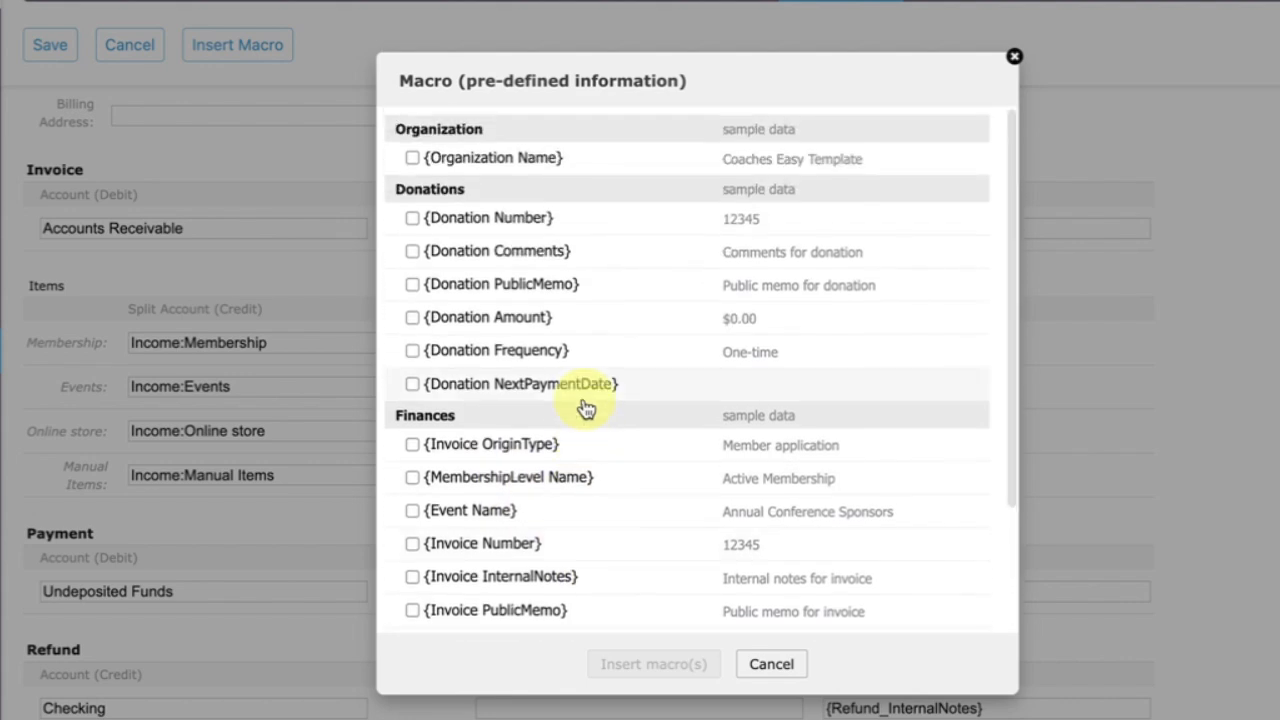
pyautogui.click(752, 660)
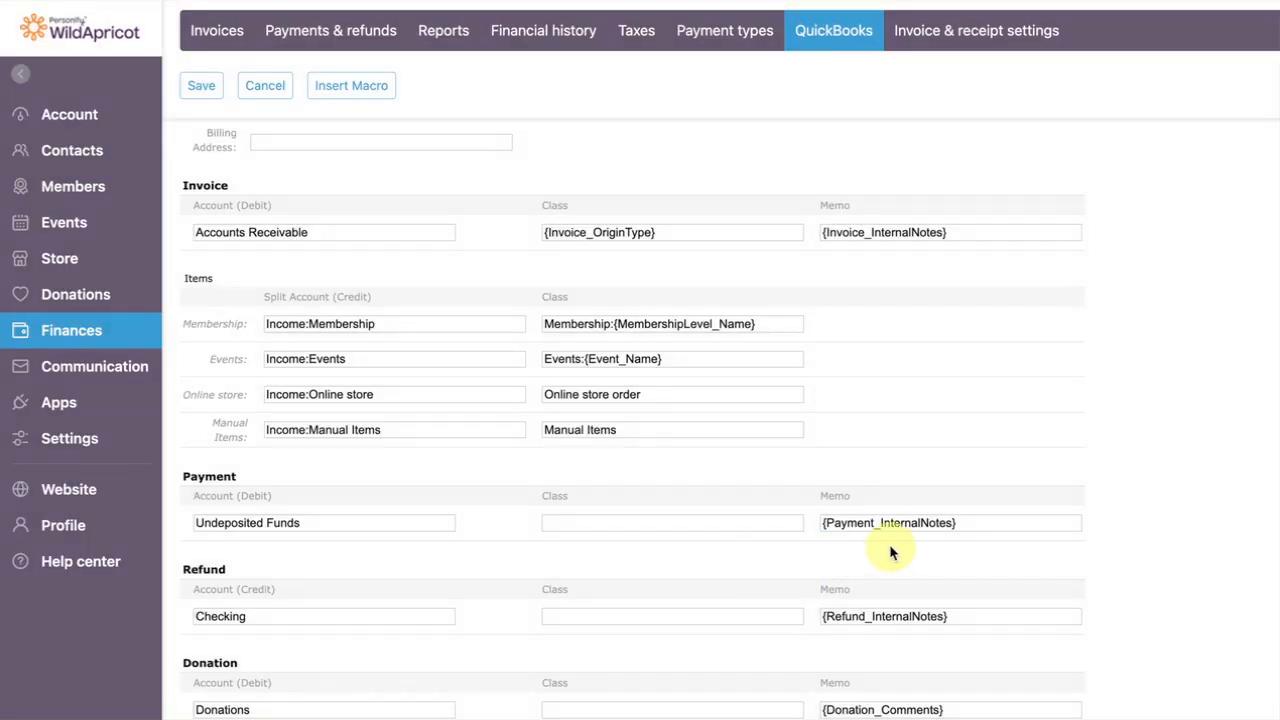
pyautogui.click(982, 525)
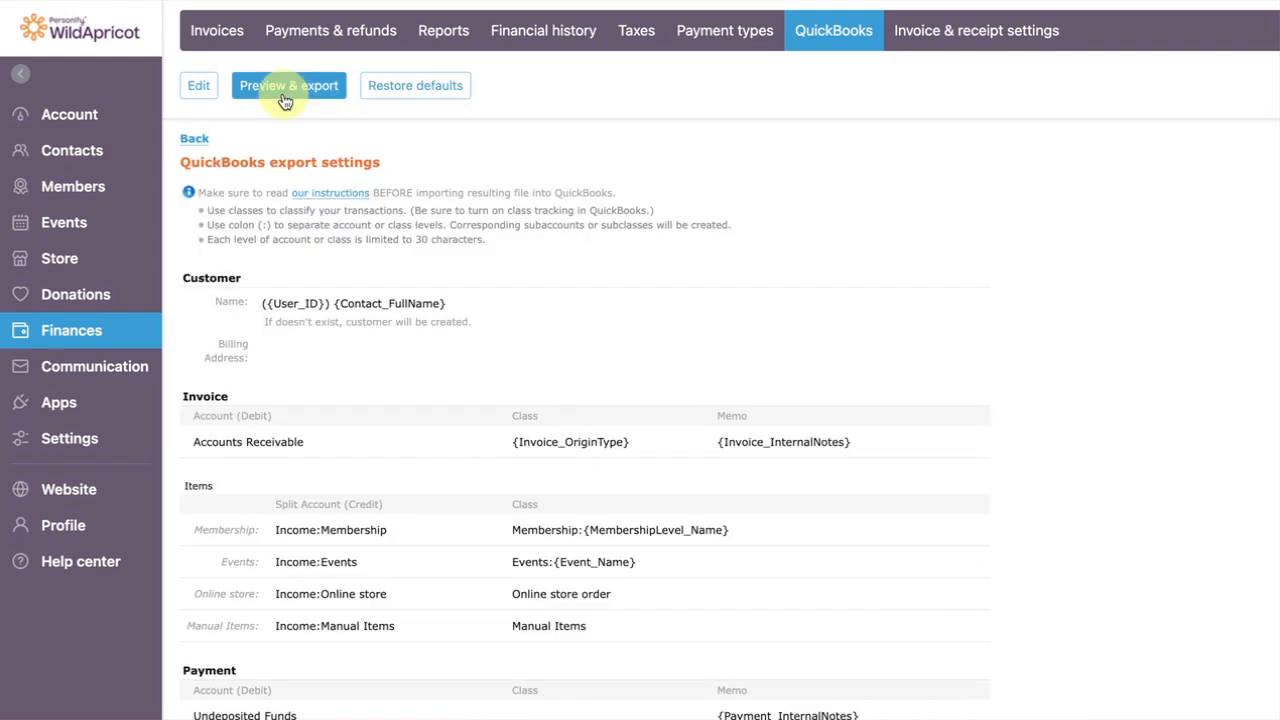
# Step: Generate a preview of all transactions for the QuickBooks export and look through the transaction journal
pyautogui.click(284, 91)
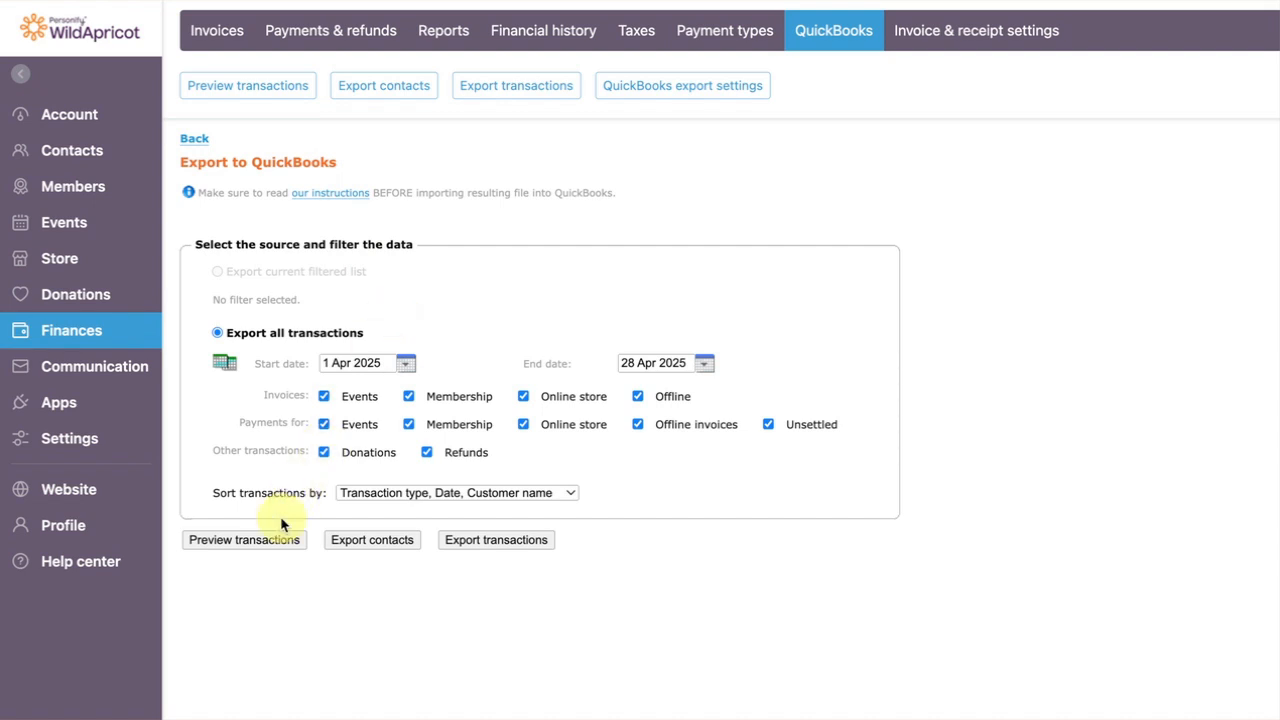
pyautogui.click(245, 540)
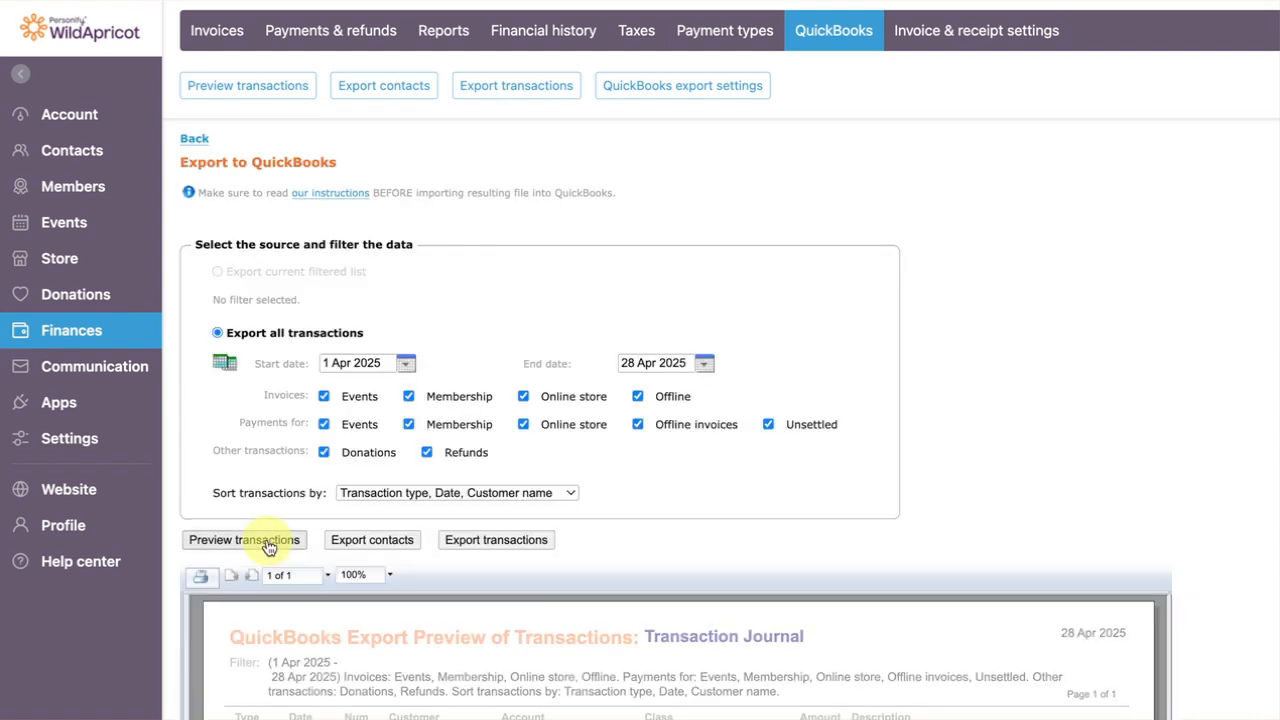
pyautogui.scroll(-2, 268, 547)
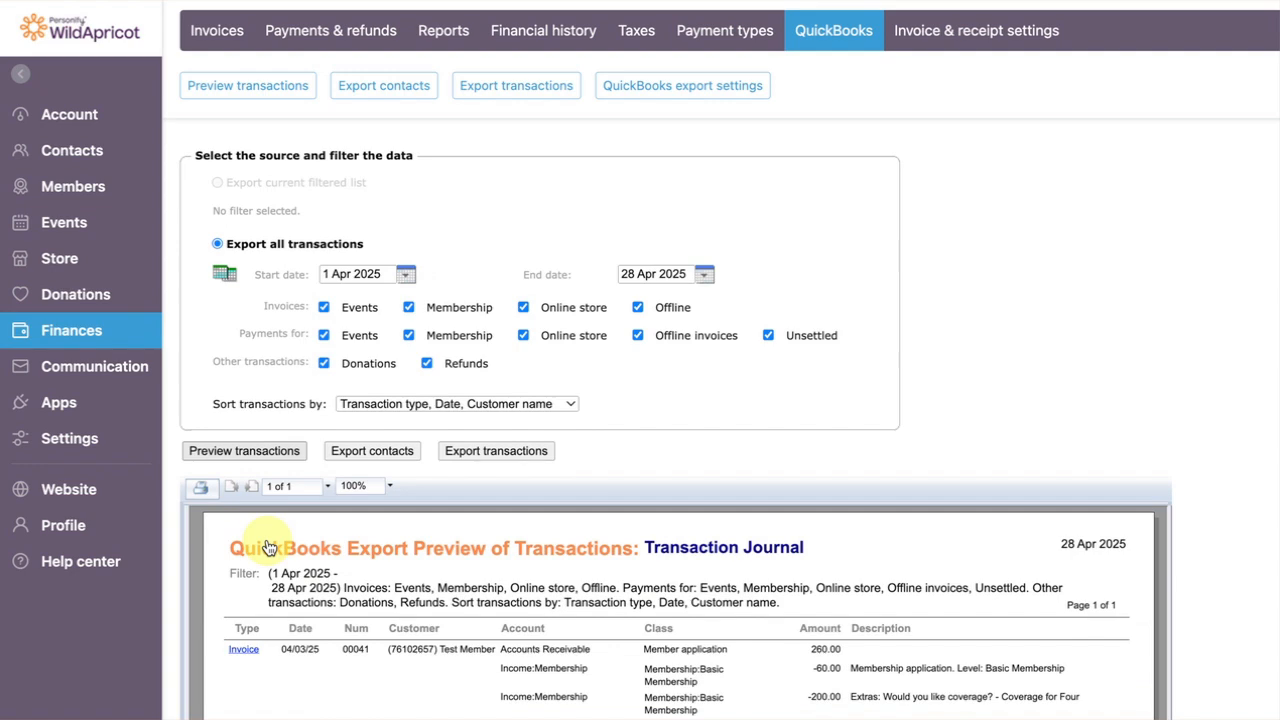
pyautogui.scroll(-8, 268, 547)
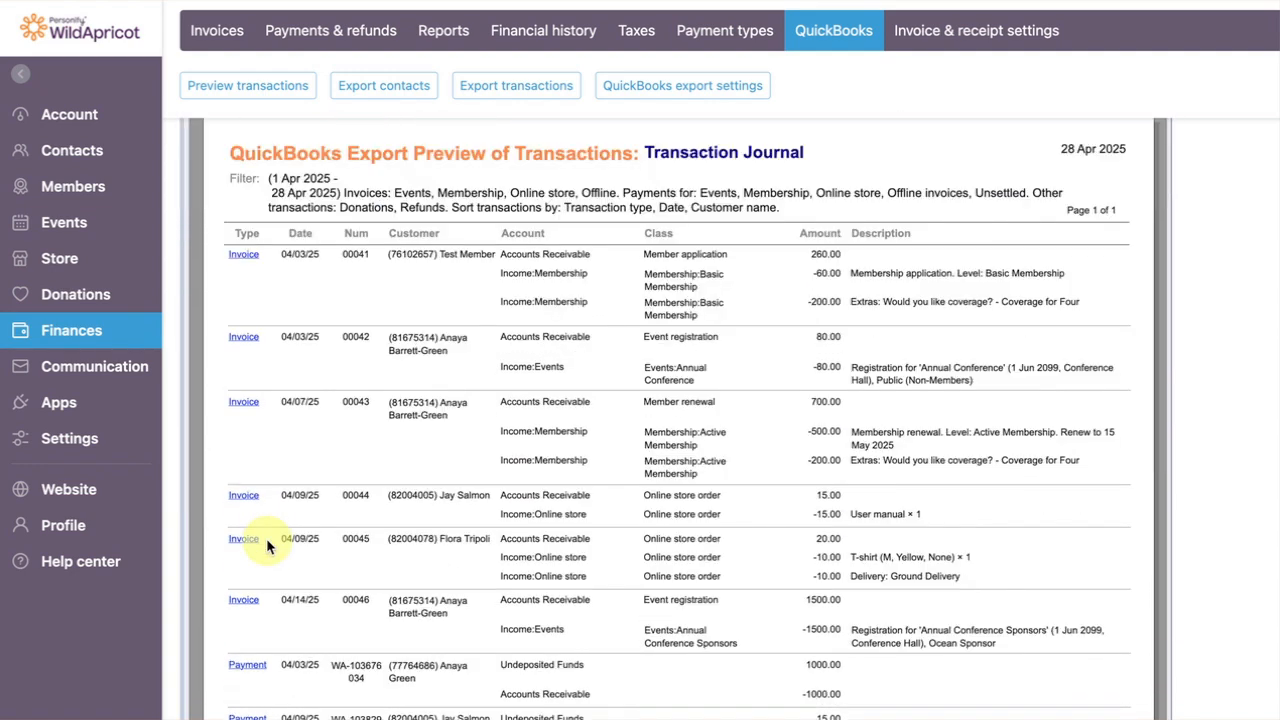
pyautogui.scroll(6, 266, 538)
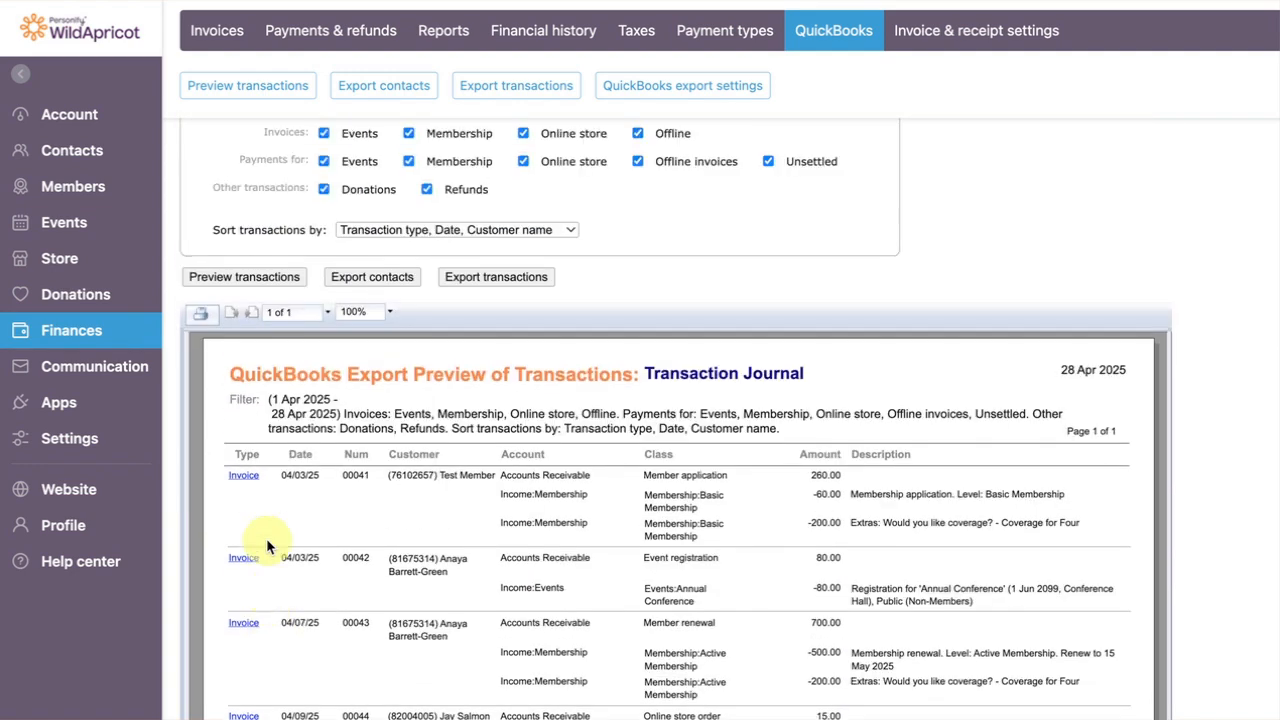
pyautogui.scroll(3, 266, 540)
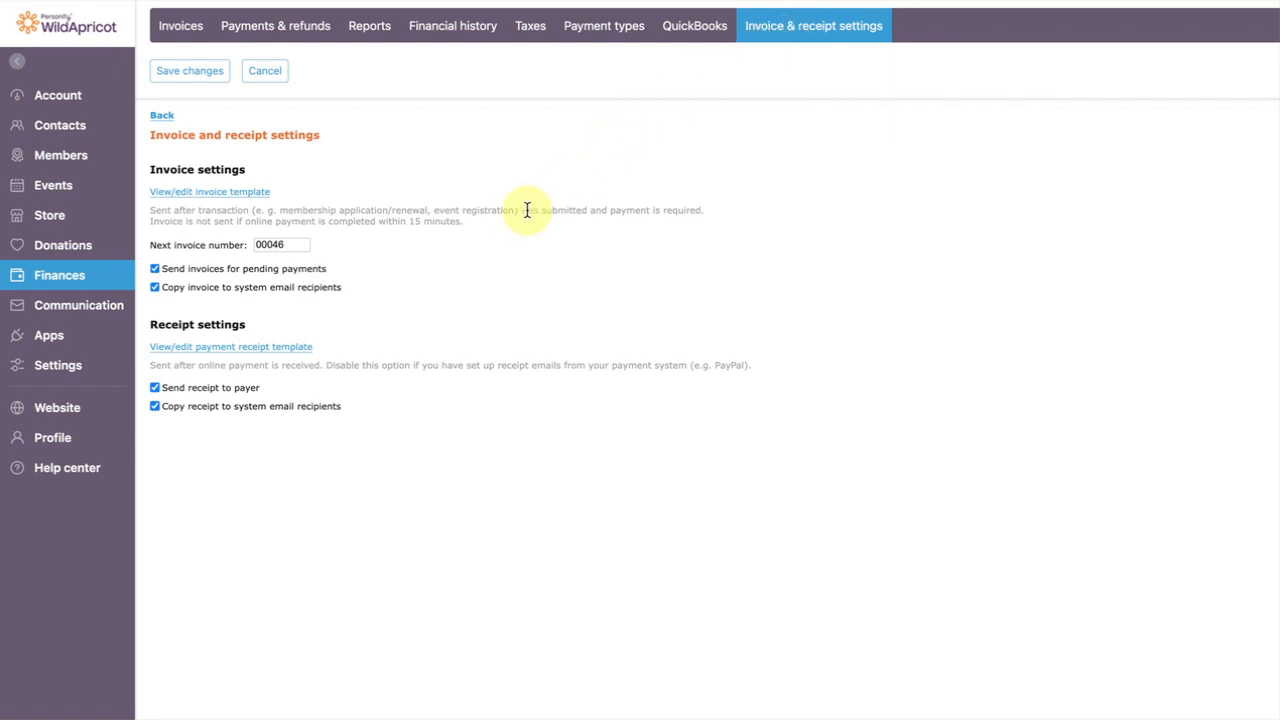
# Step: Select the next invoice number setting, then open the invoice email template for editing
pyautogui.doubleClick(233, 241)
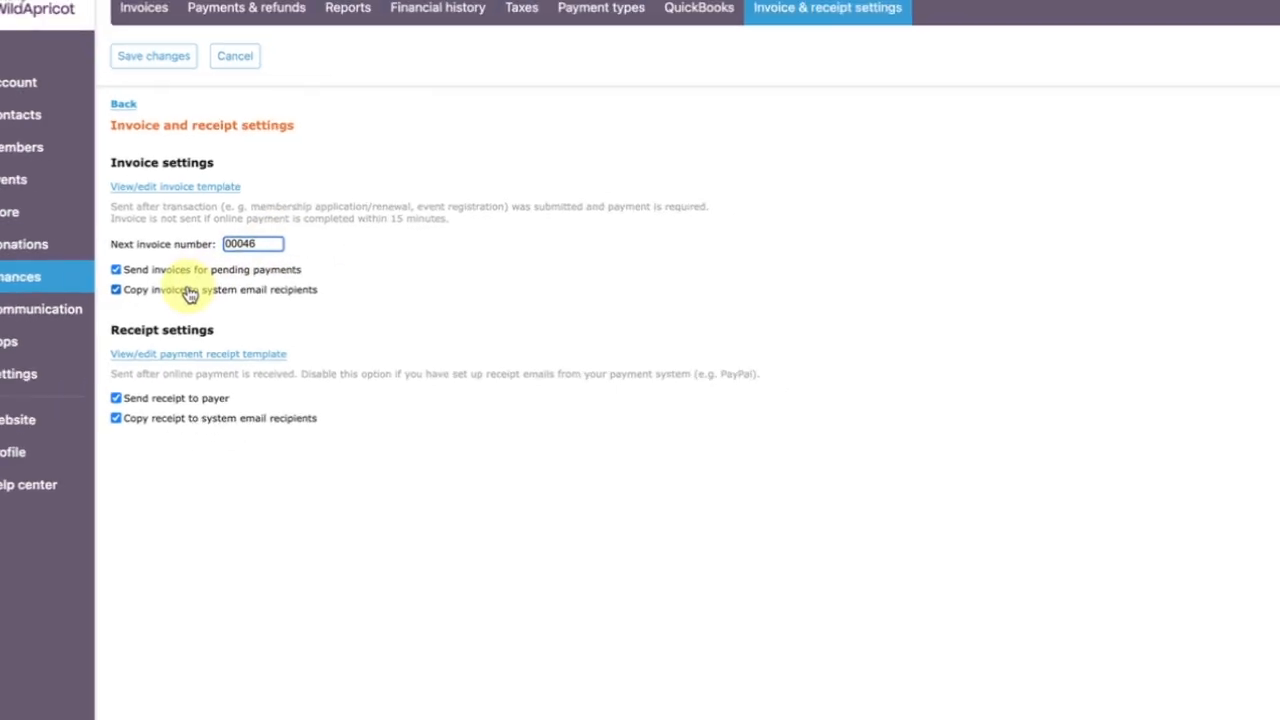
pyautogui.click(160, 186)
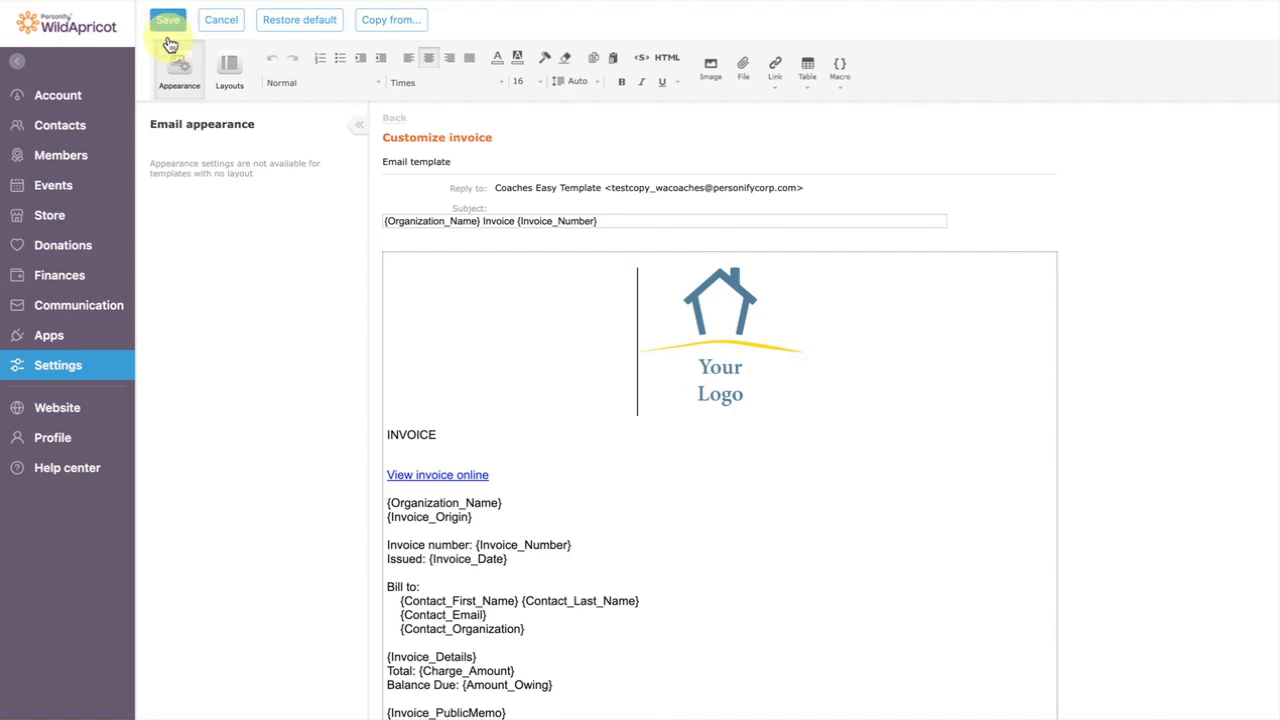